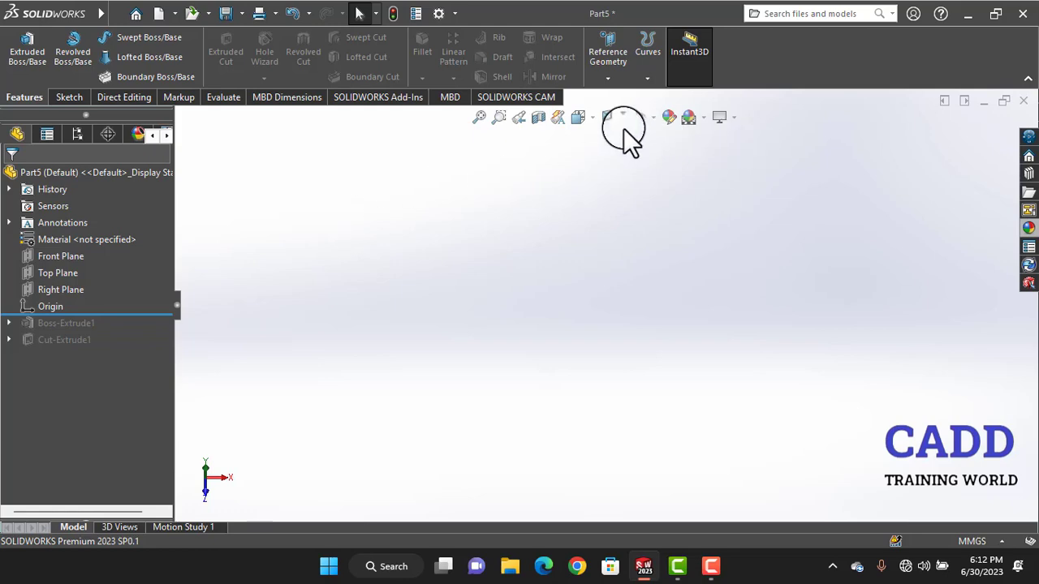
Step: Set the model's view orientation to isometric
click(592, 119)
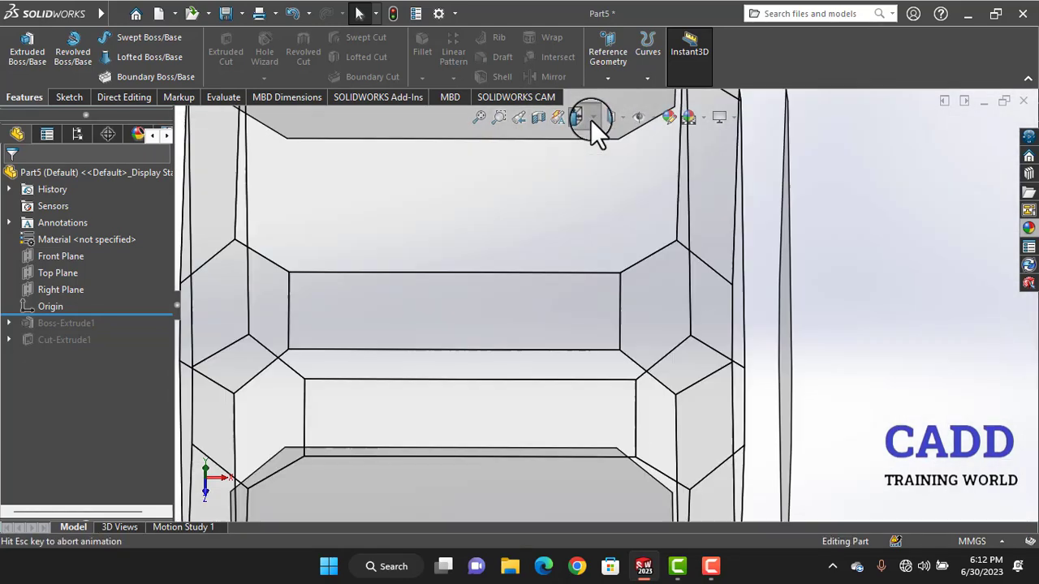
click(590, 120)
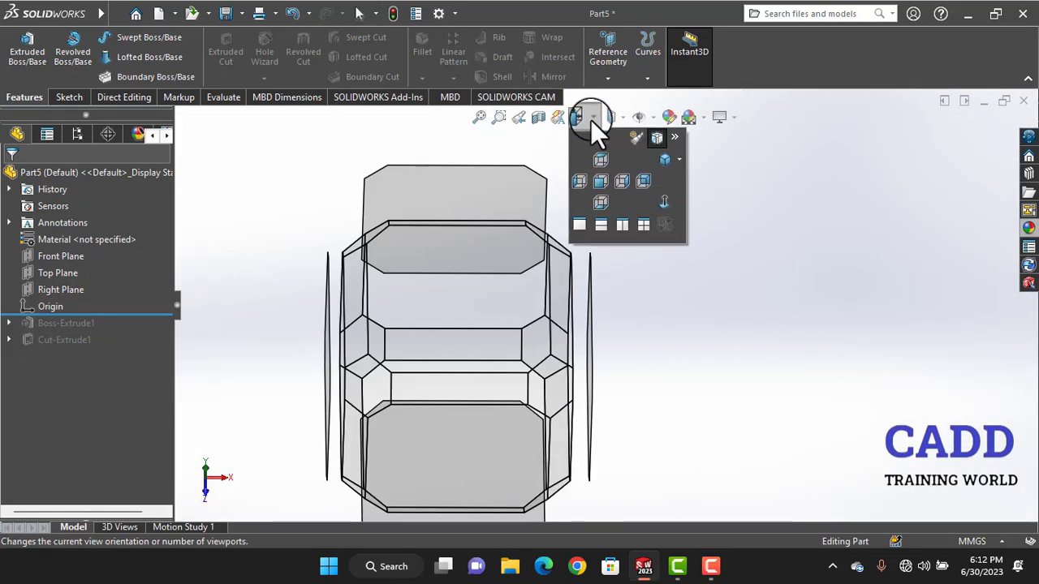
click(665, 159)
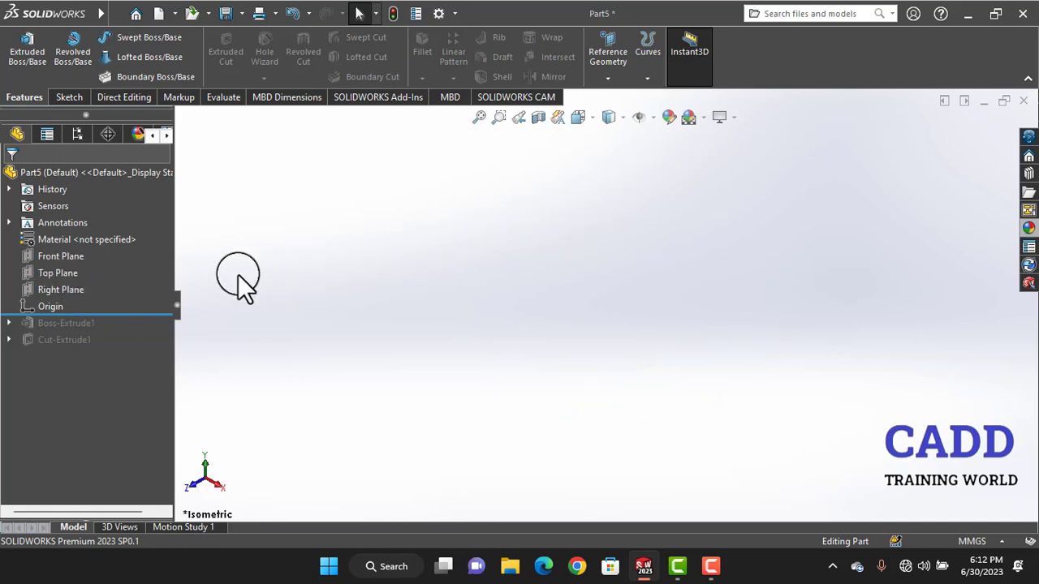
Step: Sketch an open four-point spline on the Front Plane around the origin and exit the sketch
click(84, 256)
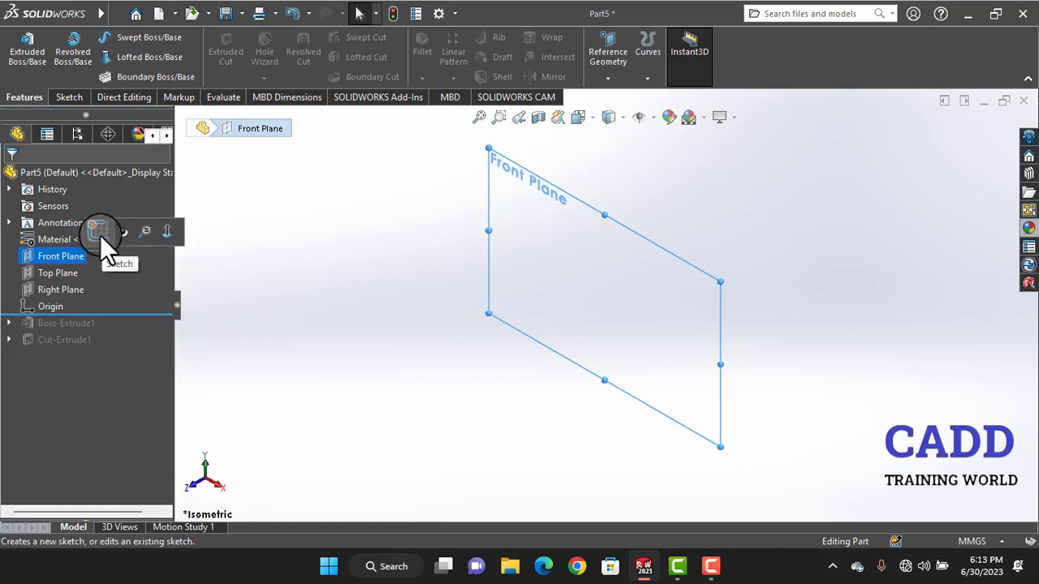
click(100, 234)
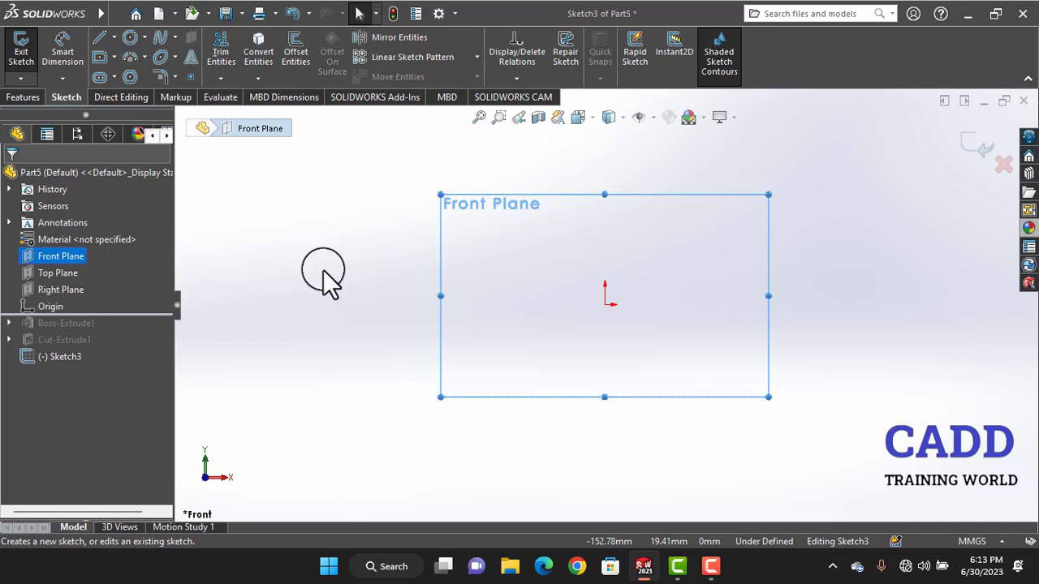
click(161, 38)
click(529, 269)
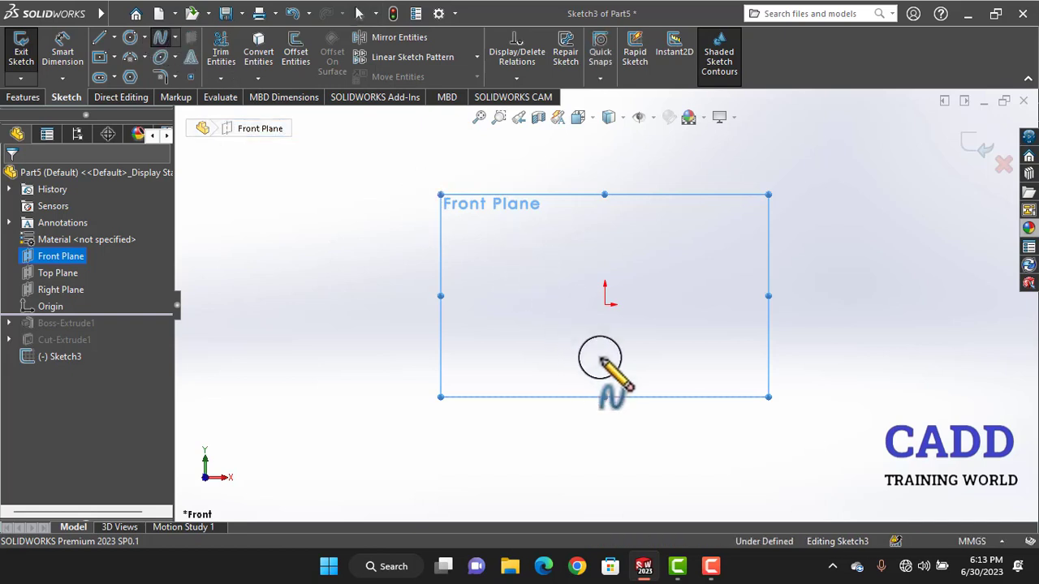
click(654, 421)
double_click(802, 305)
click(926, 192)
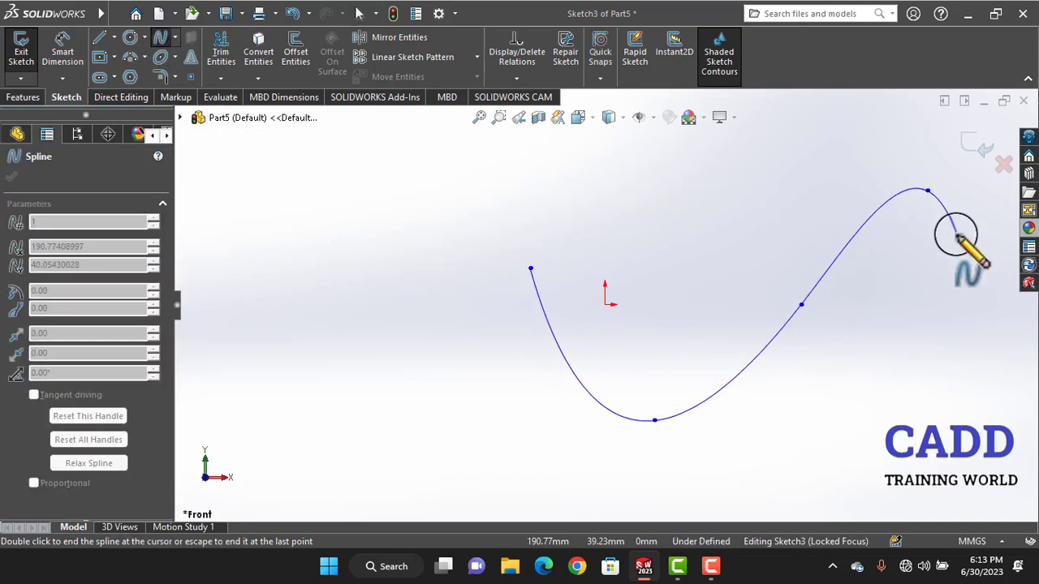
right_click(963, 240)
click(964, 246)
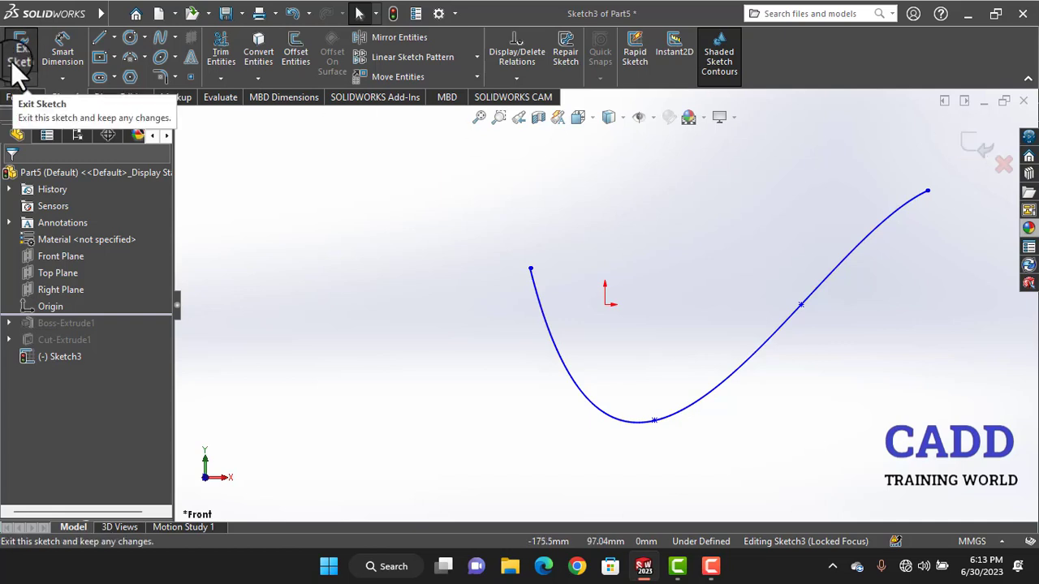
click(965, 150)
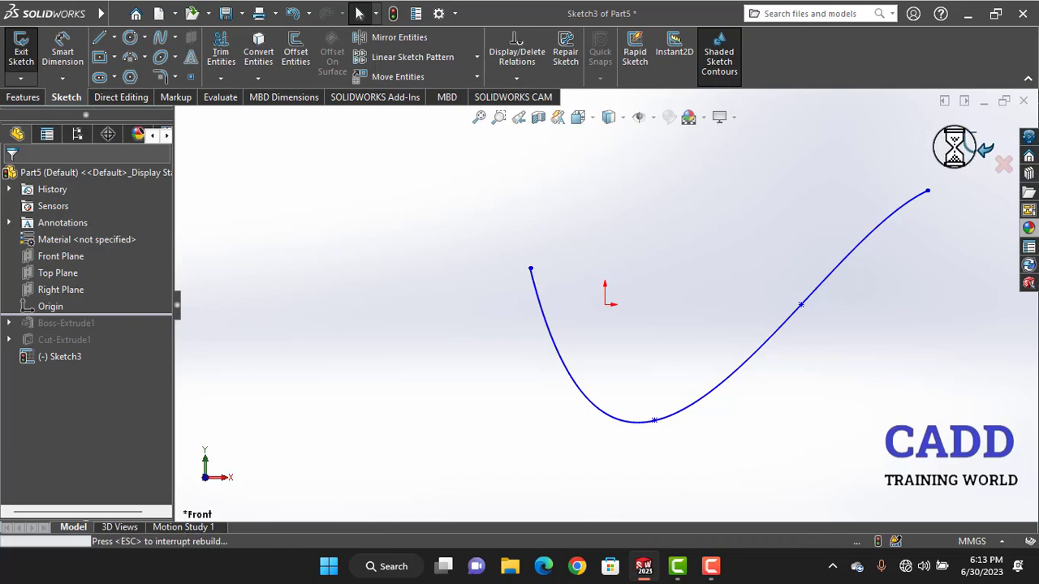
Step: Try a blind 10 mm boss extrusion of the open spline as a one-direction thin feature 10 mm thick
click(503, 357)
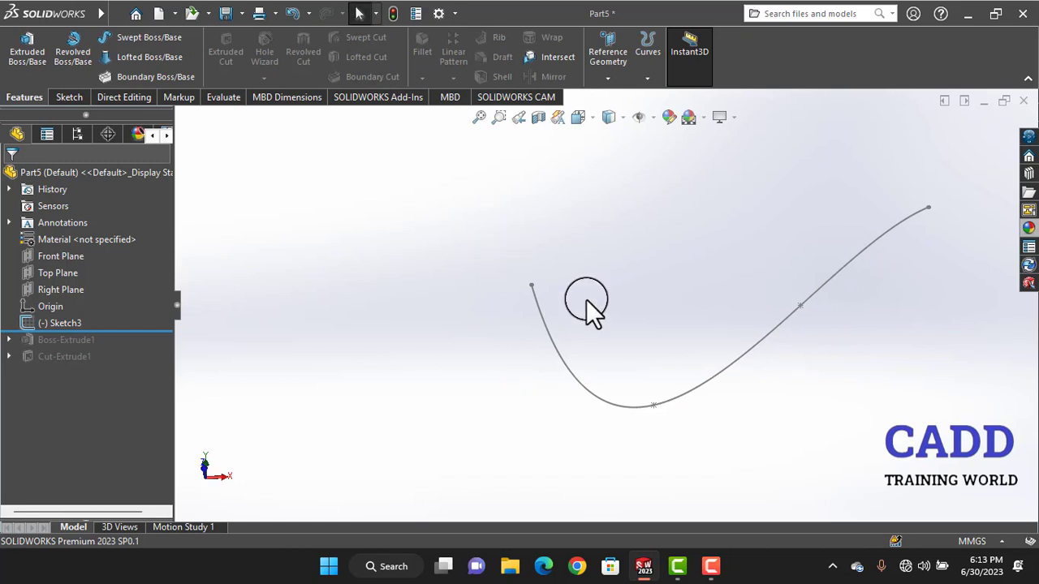
middle_drag(862, 341, 765, 348)
mouse_move(329, 430)
middle_down()
mouse_move(297, 430)
mouse_move(294, 442)
middle_up()
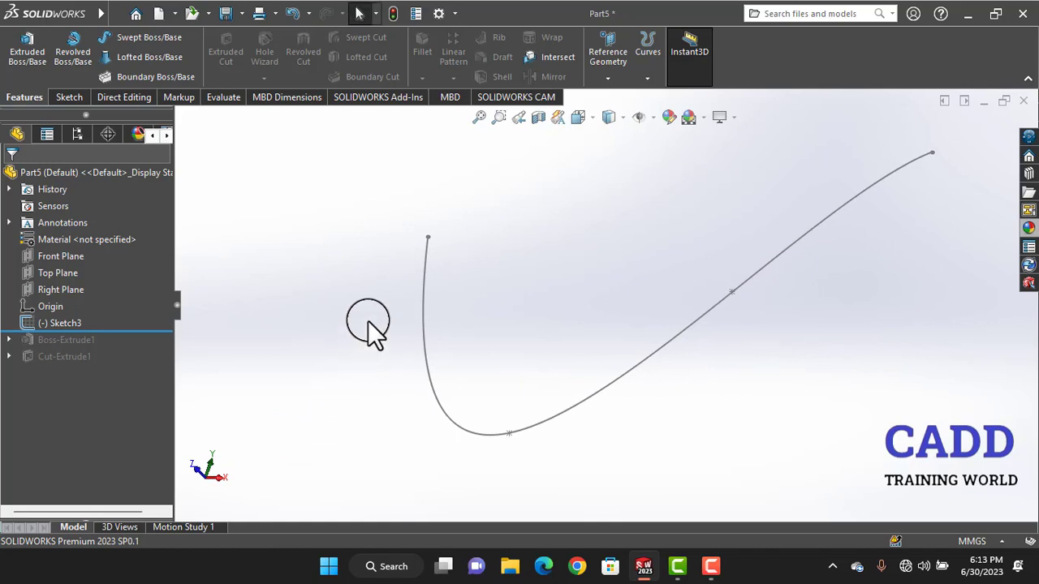
click(688, 331)
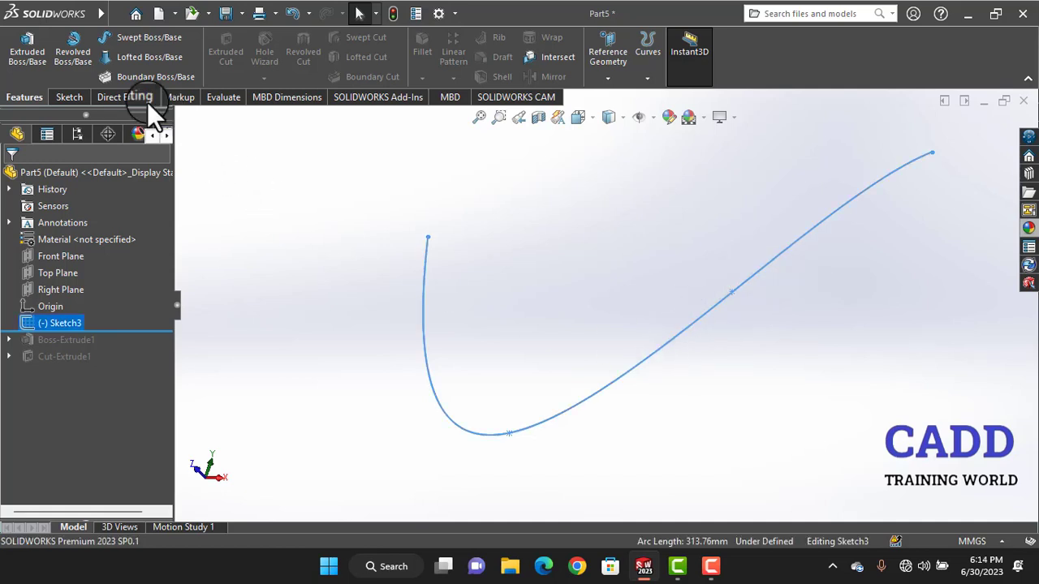
click(18, 49)
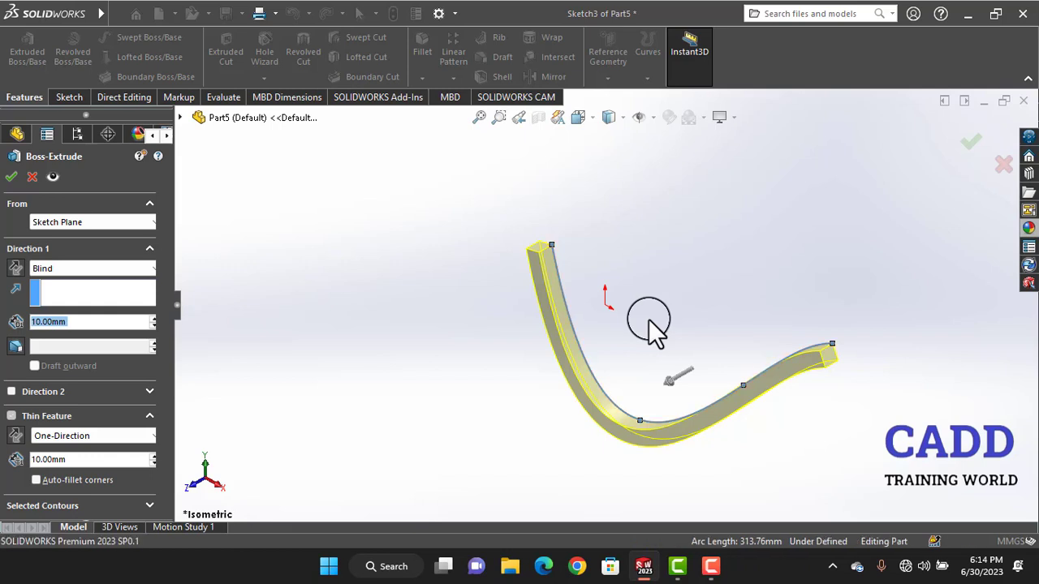
key(Escape)
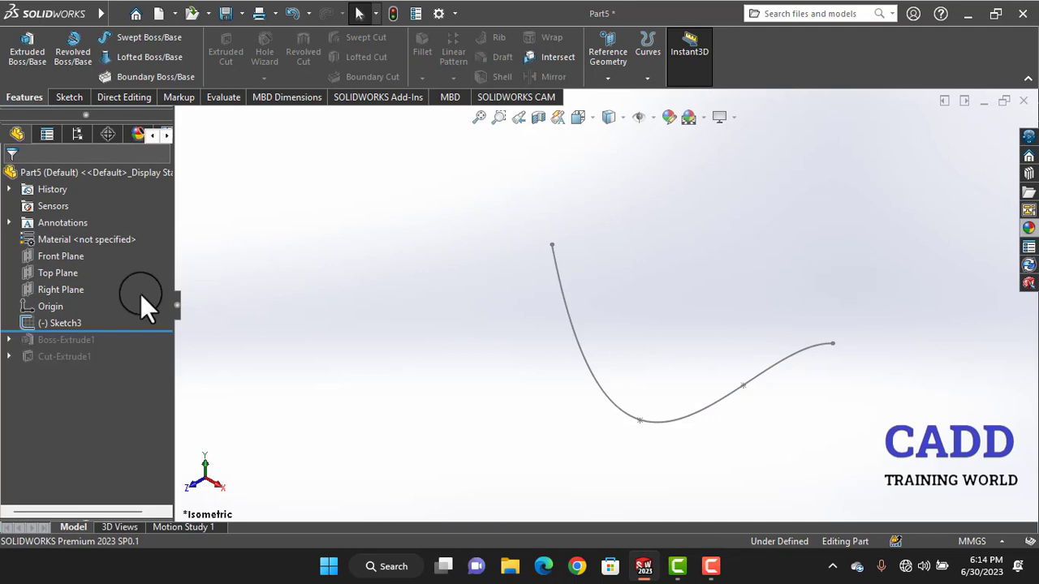
Step: Delete the spline sketch from the part
right_click(65, 318)
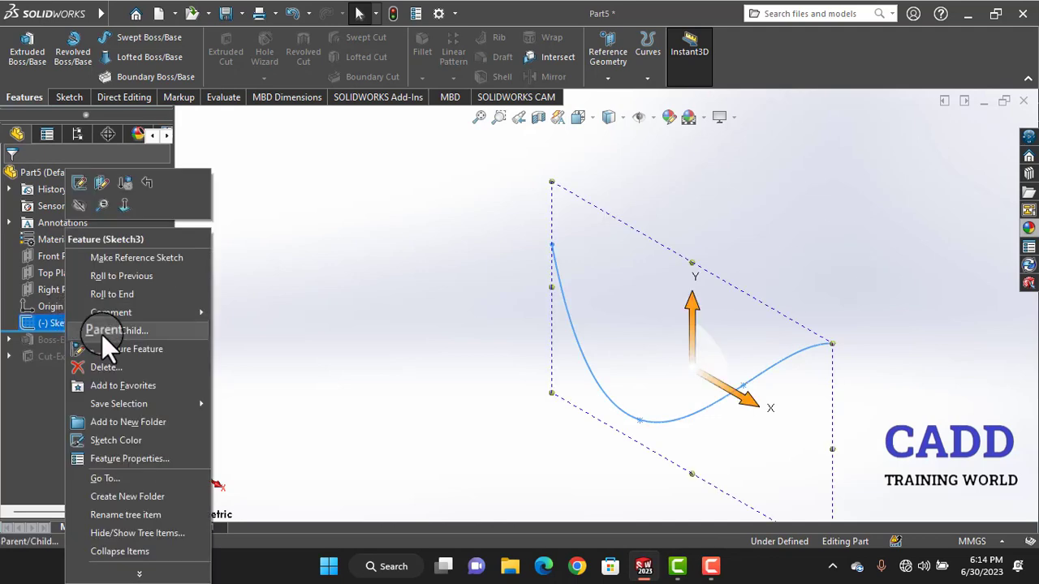
click(112, 366)
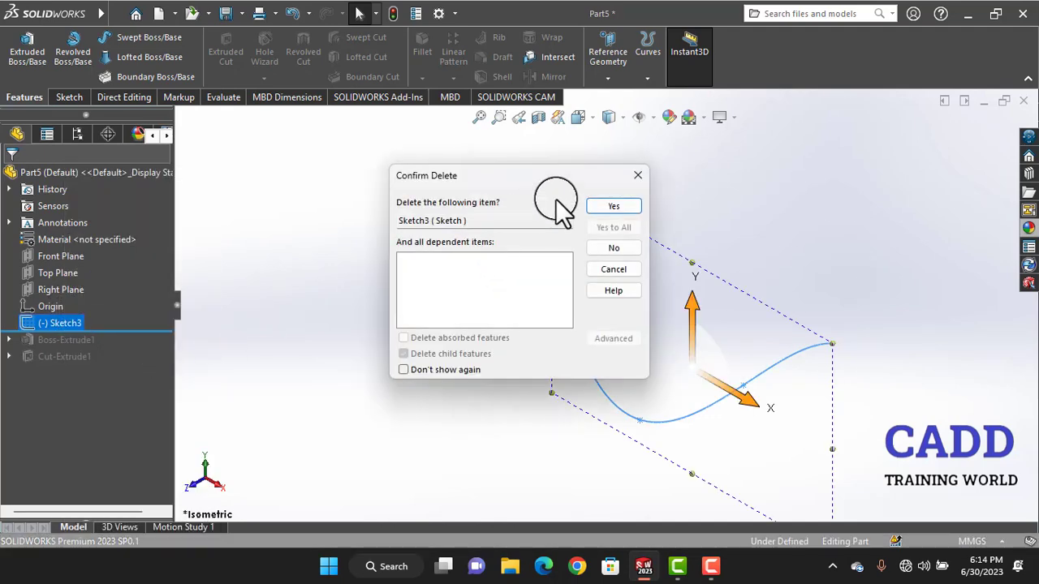
click(614, 206)
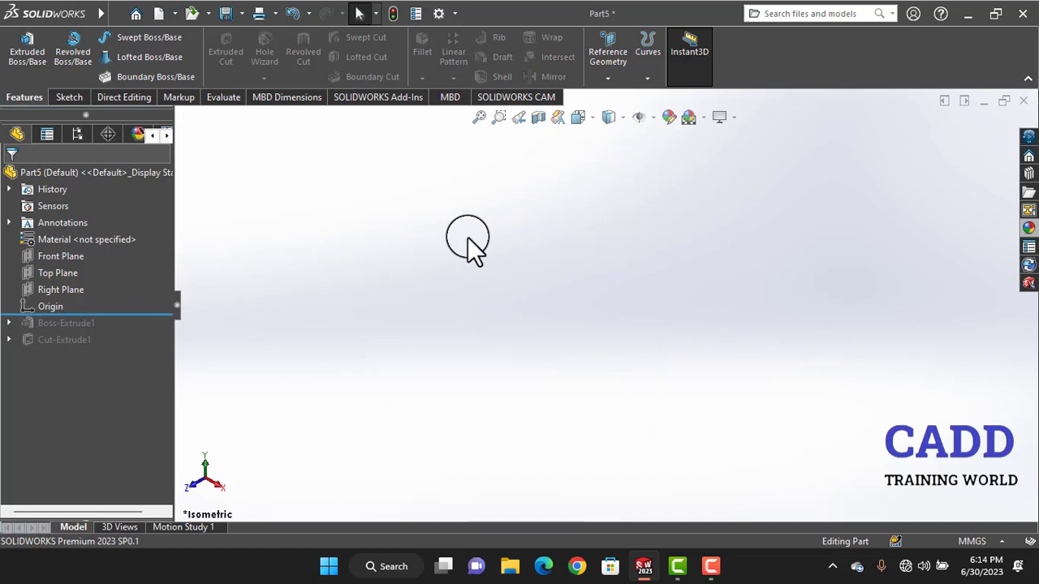
click(57, 273)
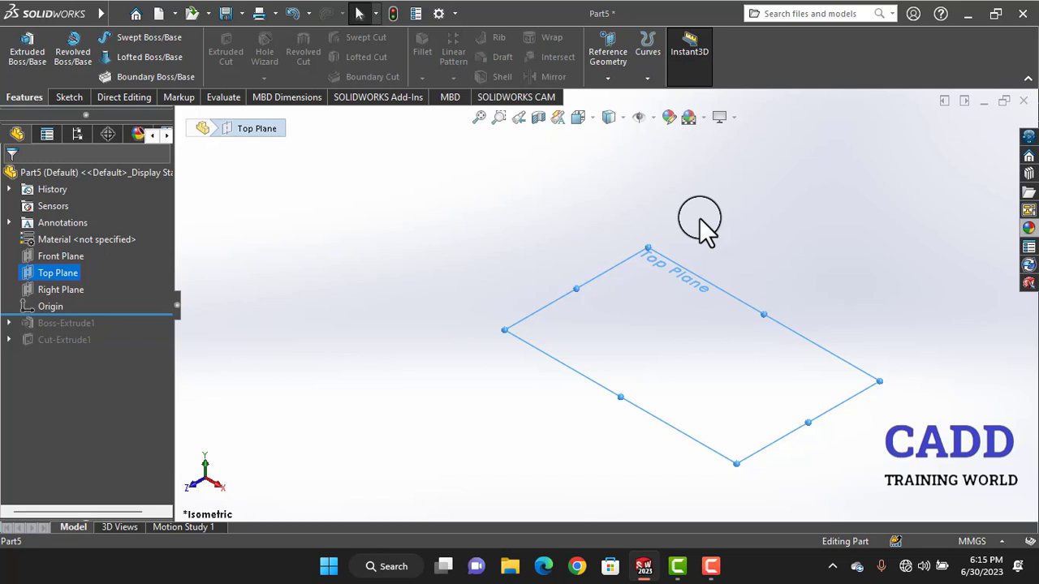
click(608, 78)
click(476, 223)
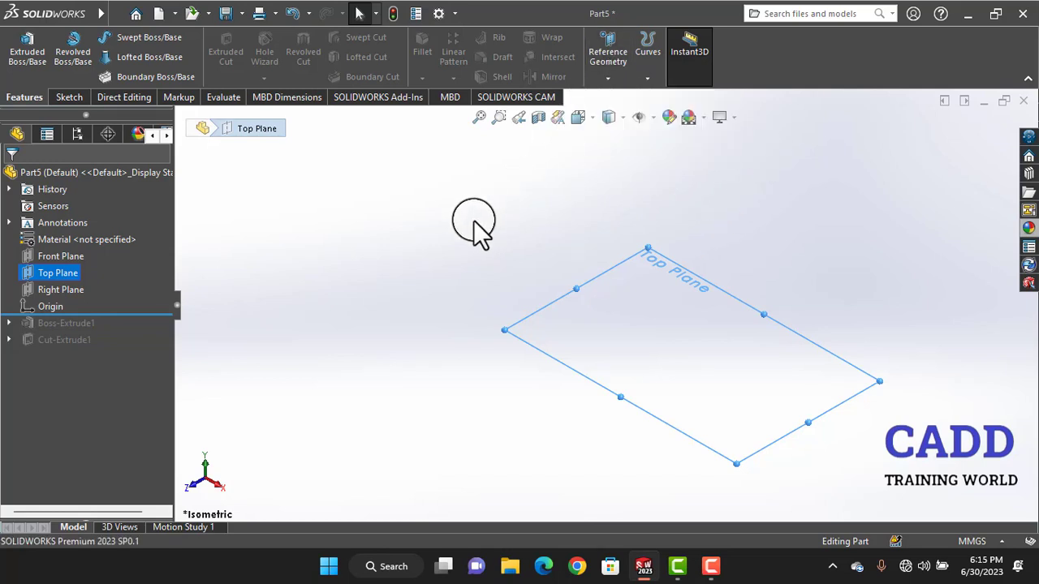
Step: Roll the feature history forward to just after Boss-Extrude1 to restore the disc
drag(171, 318, 144, 331)
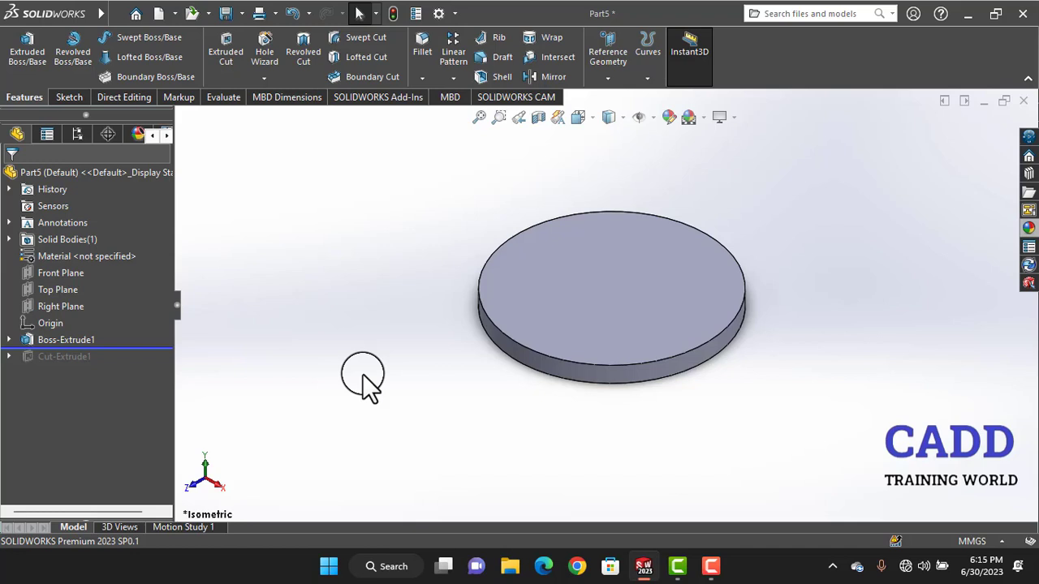
scroll(362, 373, up, 2)
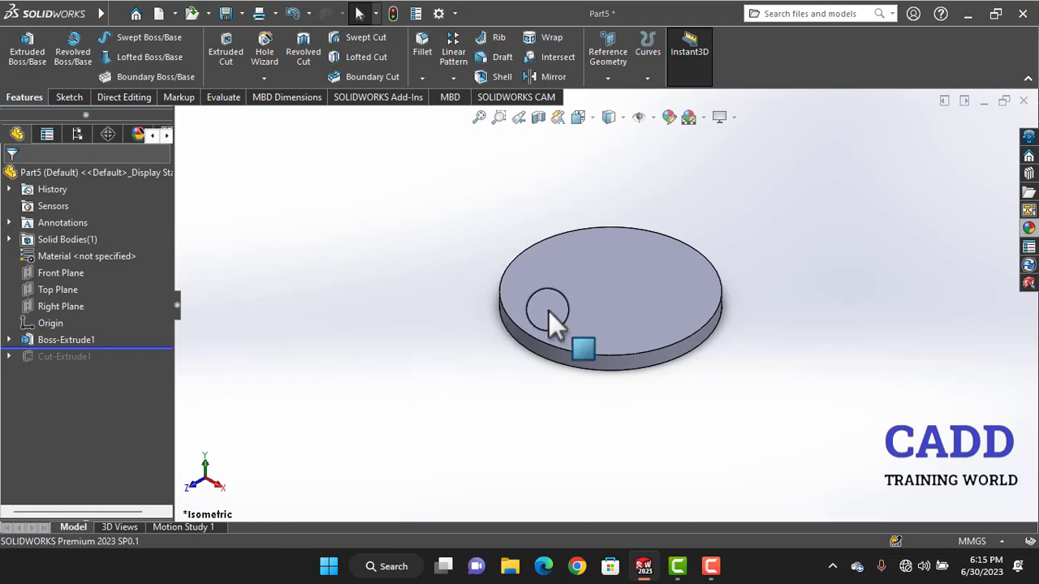
scroll(647, 218, down, 2)
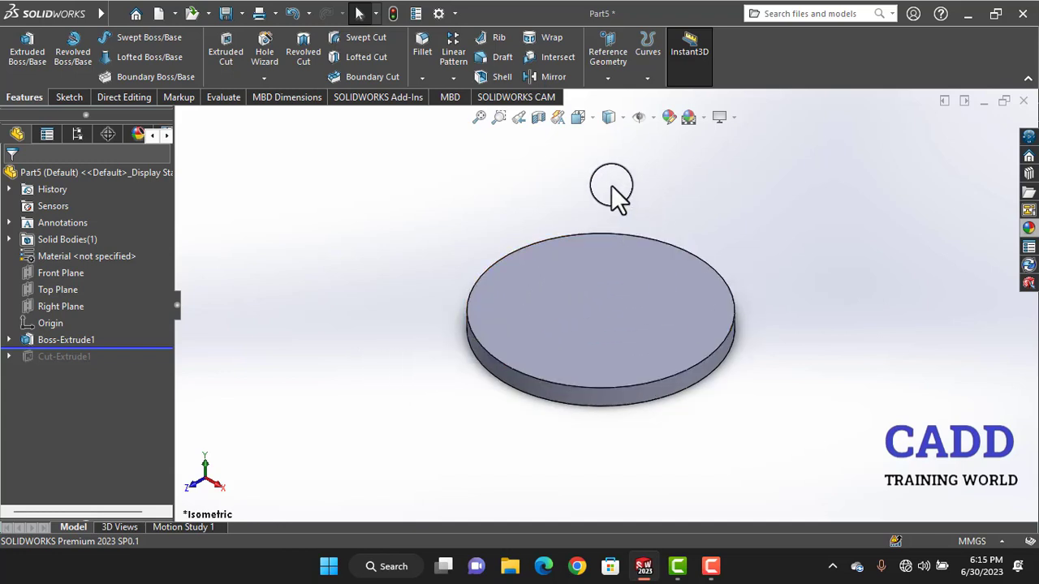
click(608, 78)
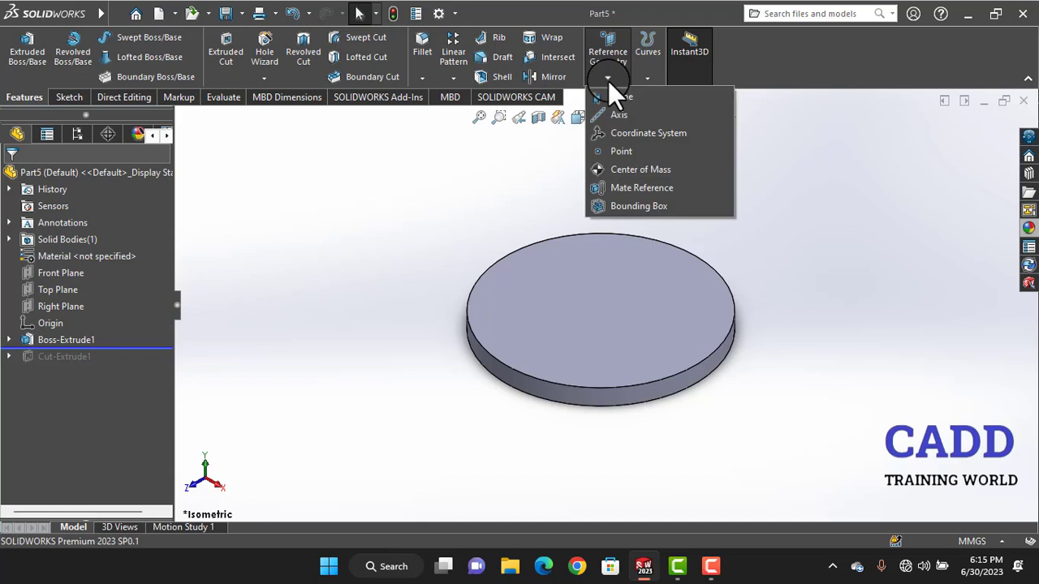
click(367, 199)
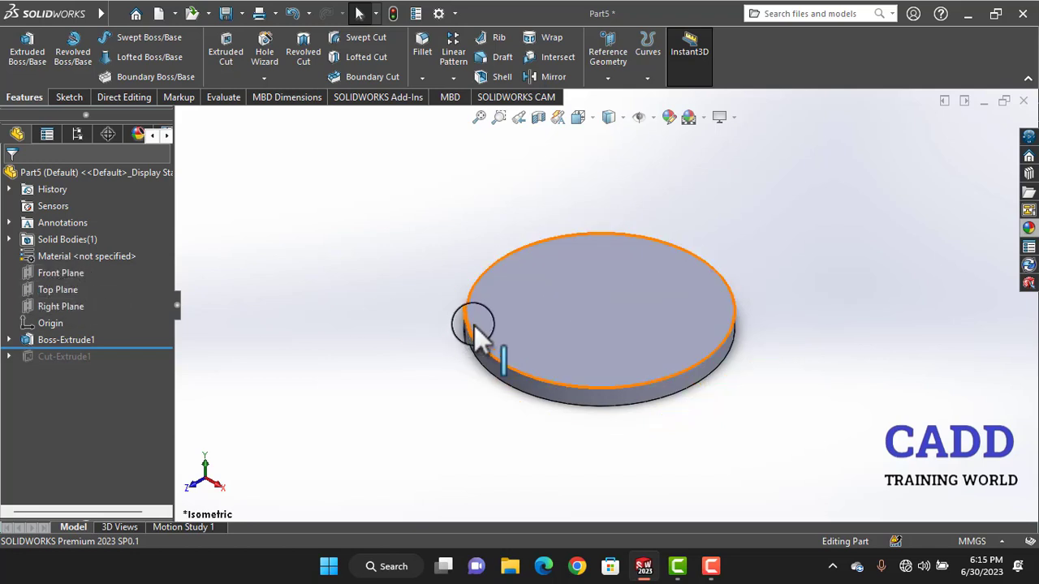
click(549, 309)
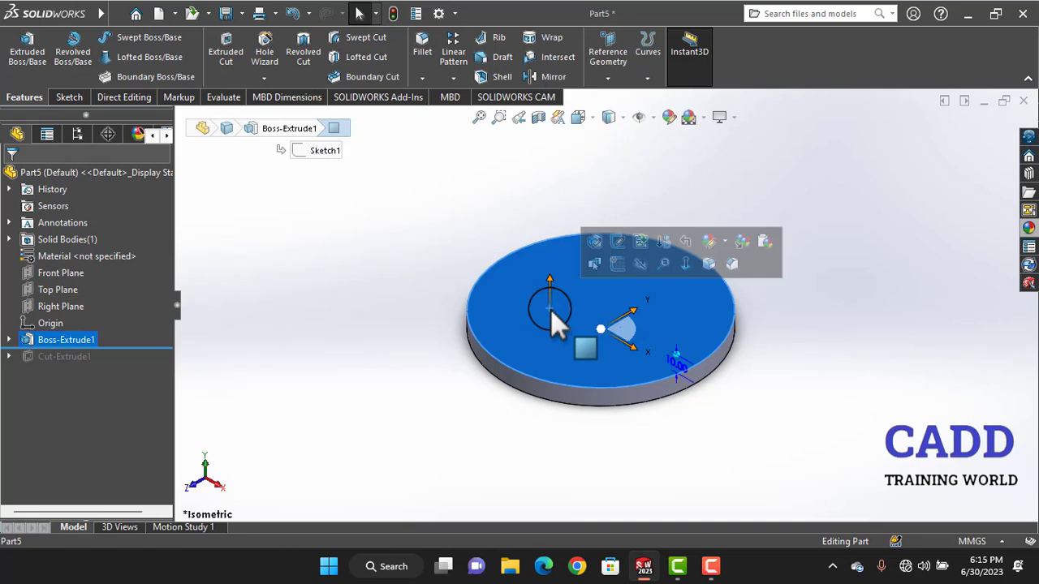
click(440, 387)
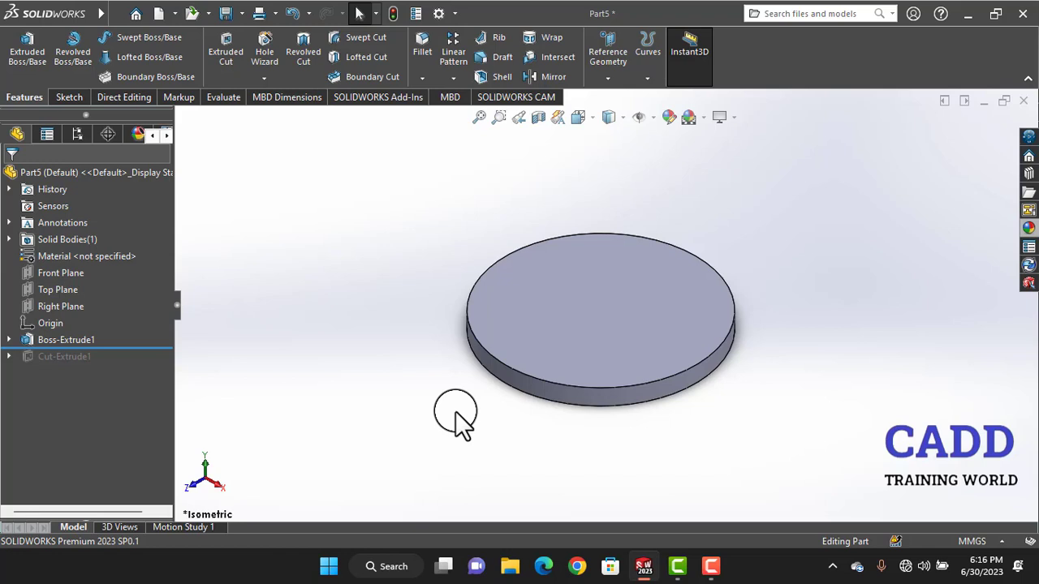
Step: Sketch a circle centred on the origin on the disc's upper face, smaller than the disc, and exit the sketch
click(546, 311)
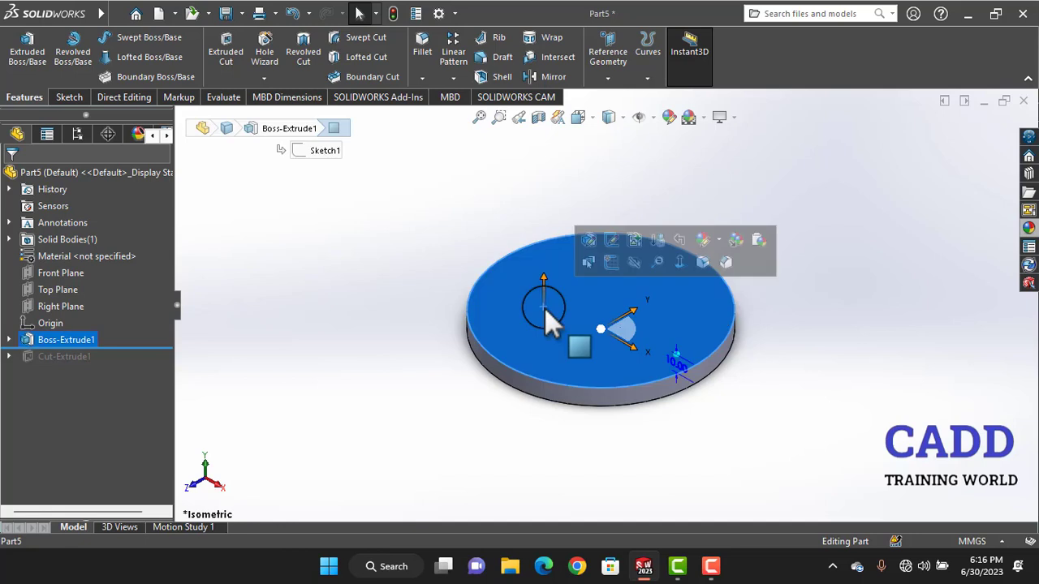
click(612, 269)
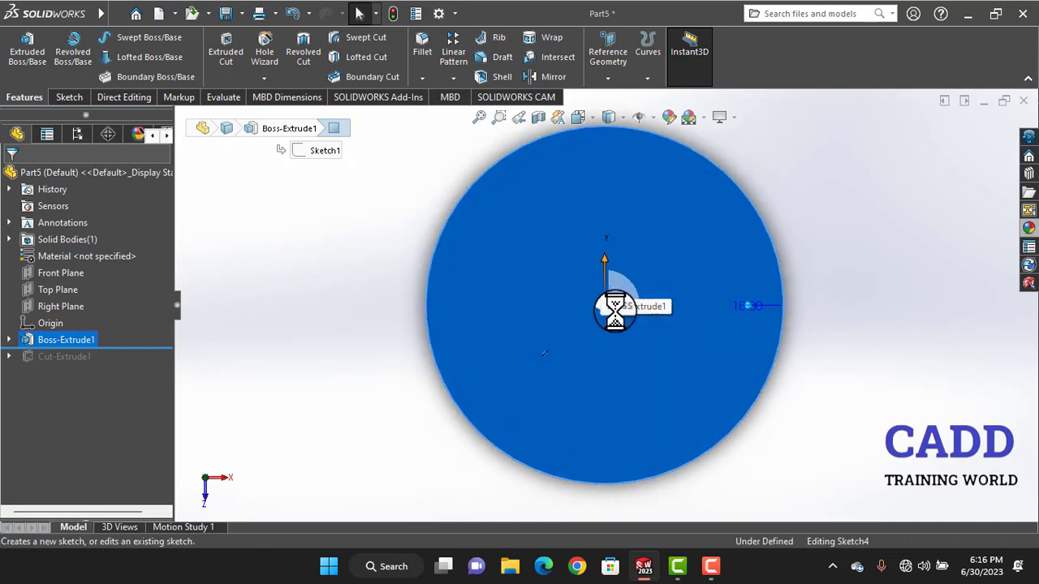
click(132, 40)
click(604, 304)
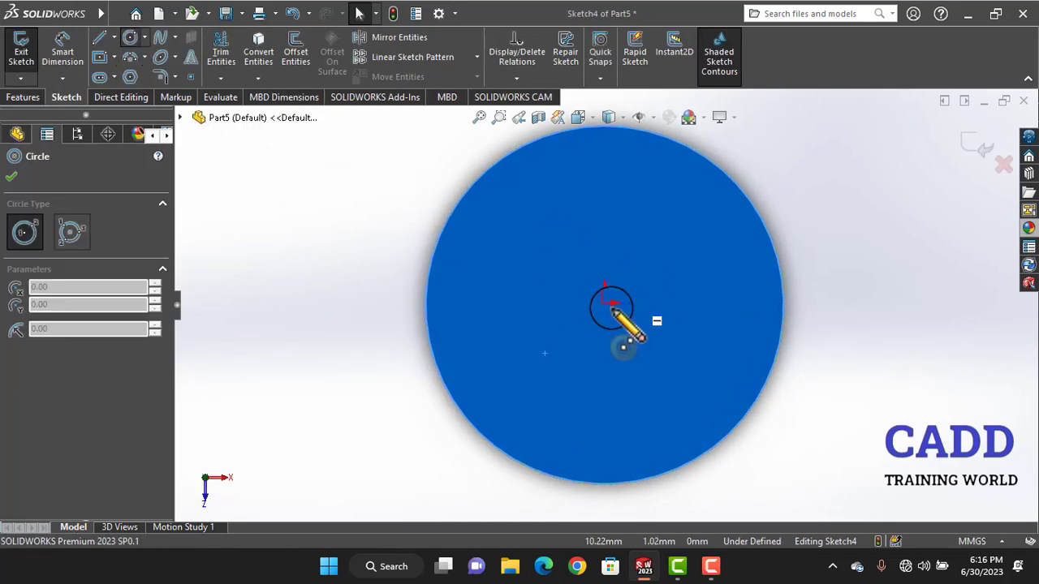
click(580, 412)
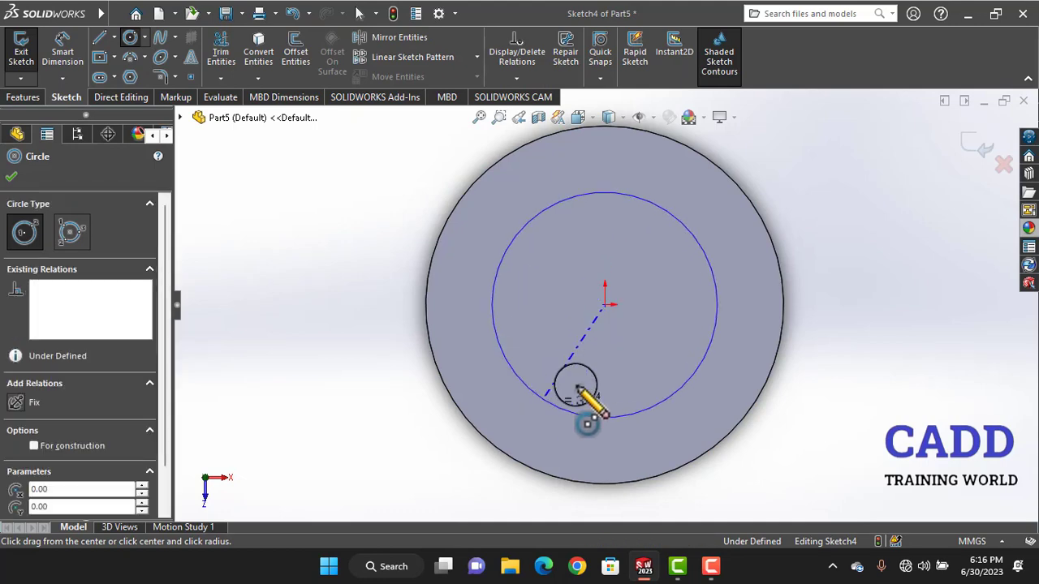
click(978, 148)
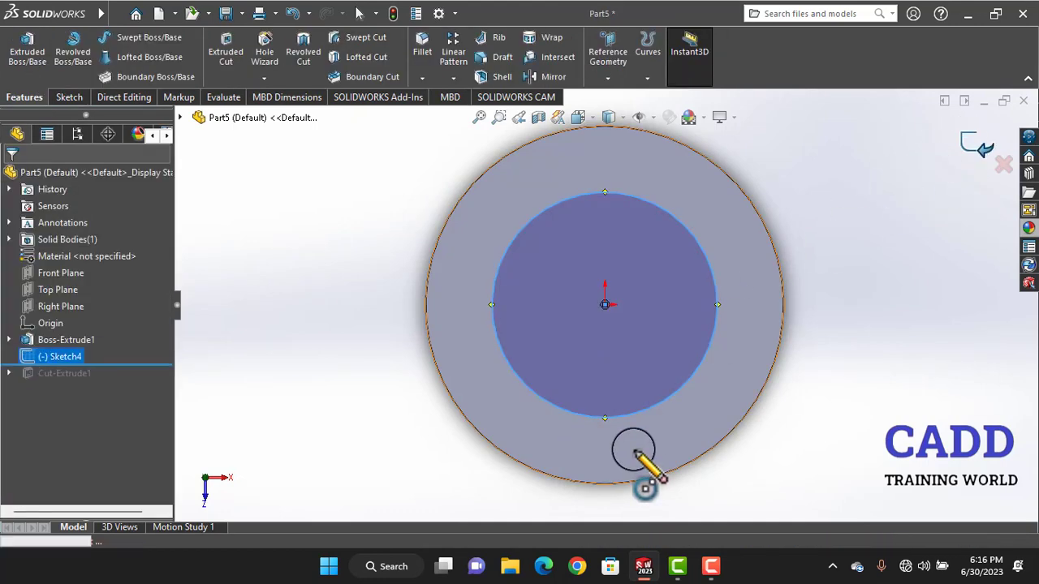
Step: Extrude the circle upward 10 mm blind as a boss merged with the disc
middle_drag(642, 470, 623, 300)
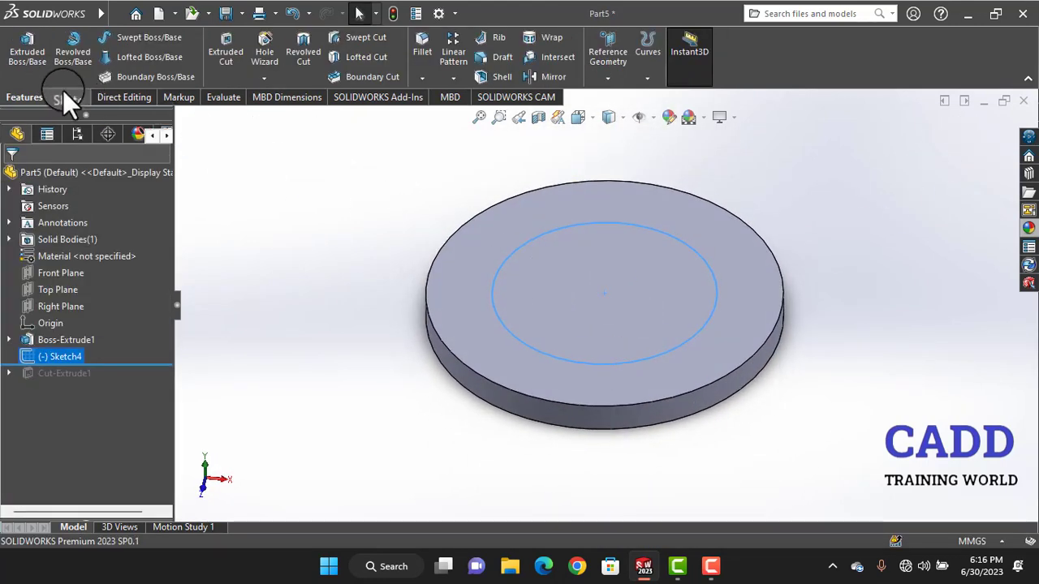
click(31, 54)
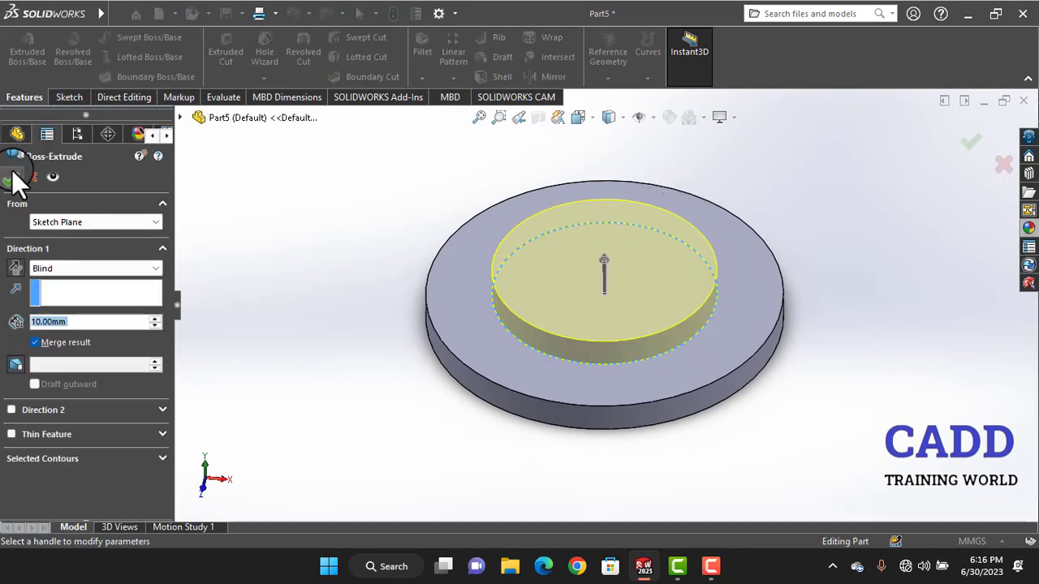
click(10, 177)
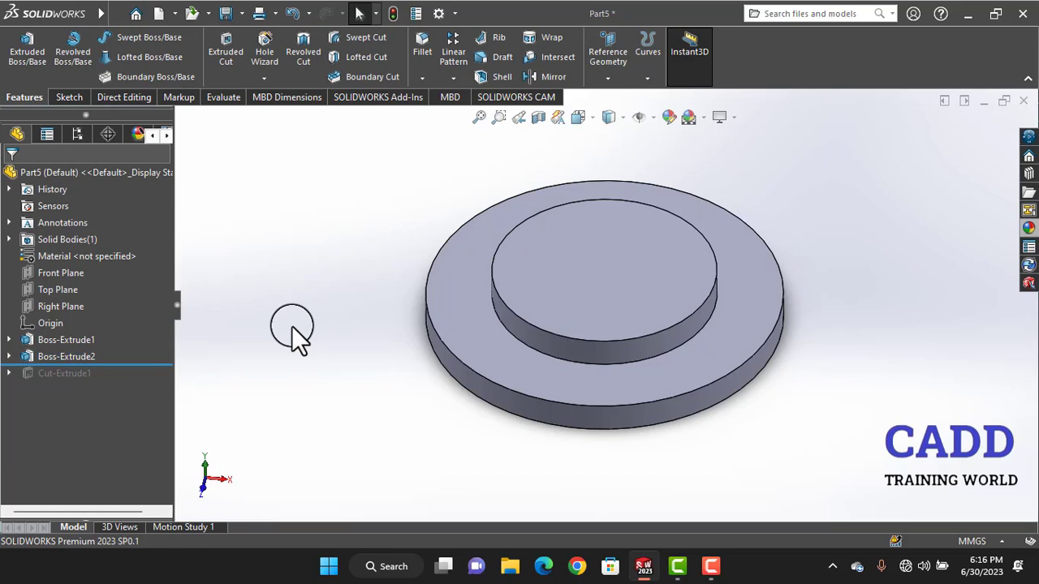
scroll(583, 191, down, 2)
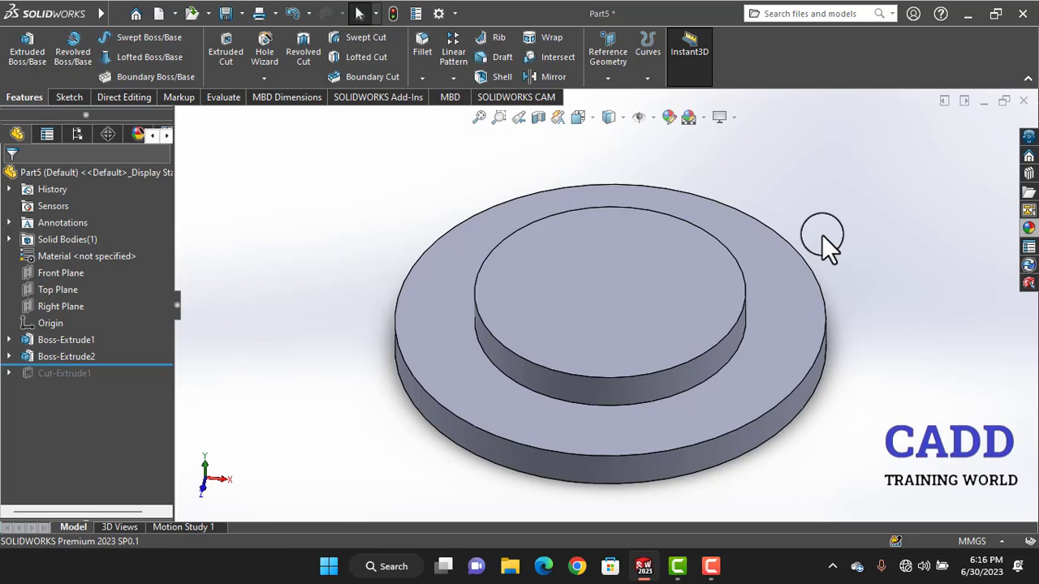
Step: Create a reference plane offset 50 mm above the upper face of the circular boss
scroll(793, 263, up, 1)
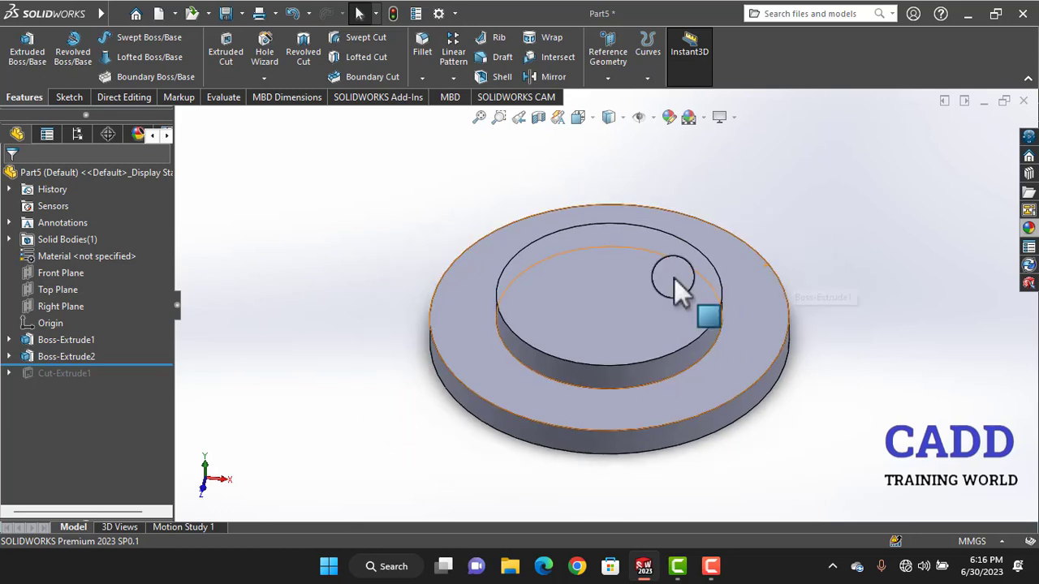
scroll(533, 264, down, 2)
scroll(592, 315, up, 2)
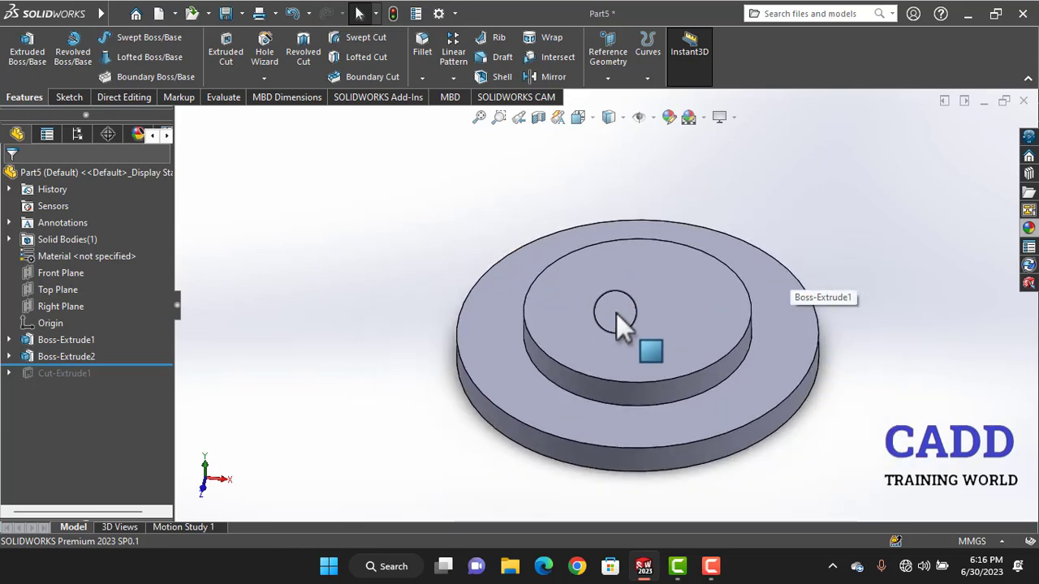
click(607, 71)
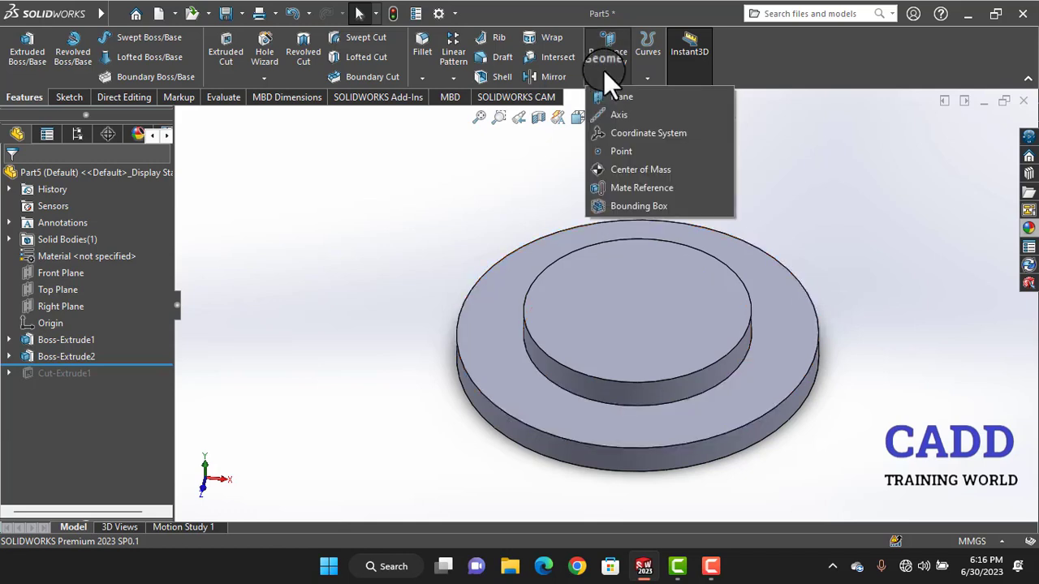
click(617, 306)
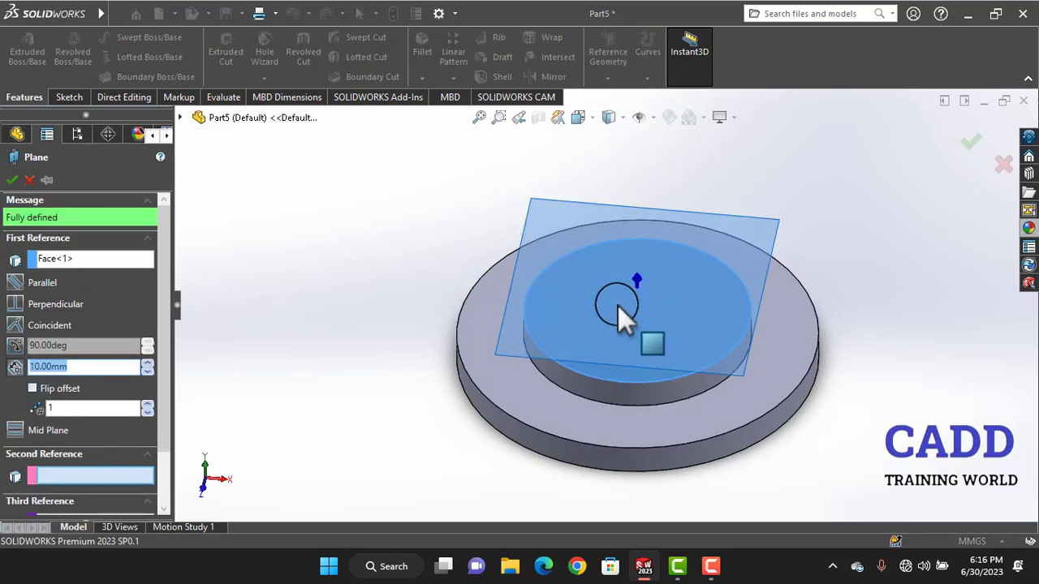
middle_drag(618, 305, 611, 251)
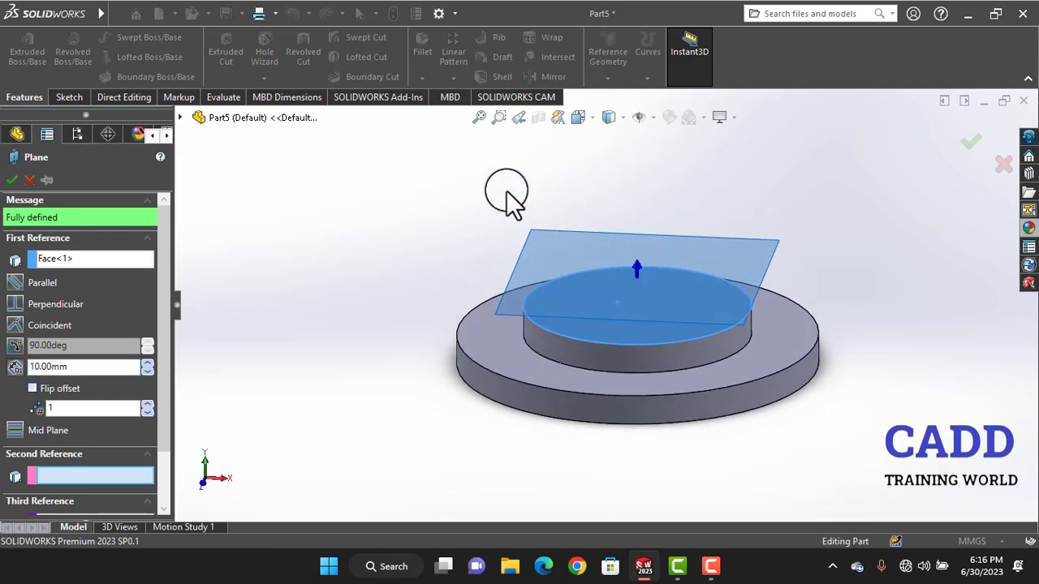
click(148, 362)
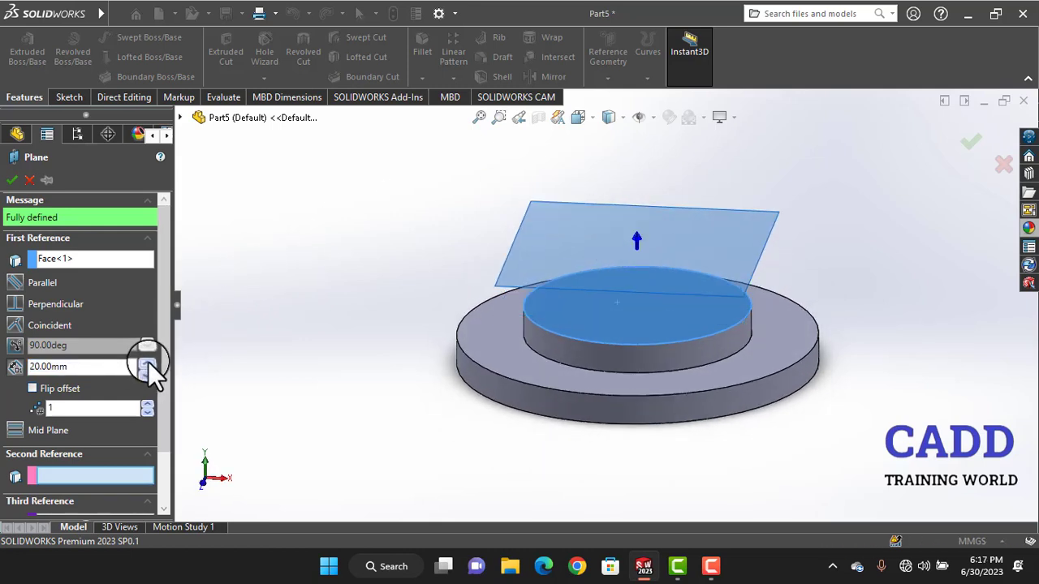
click(148, 361)
click(147, 362)
click(148, 362)
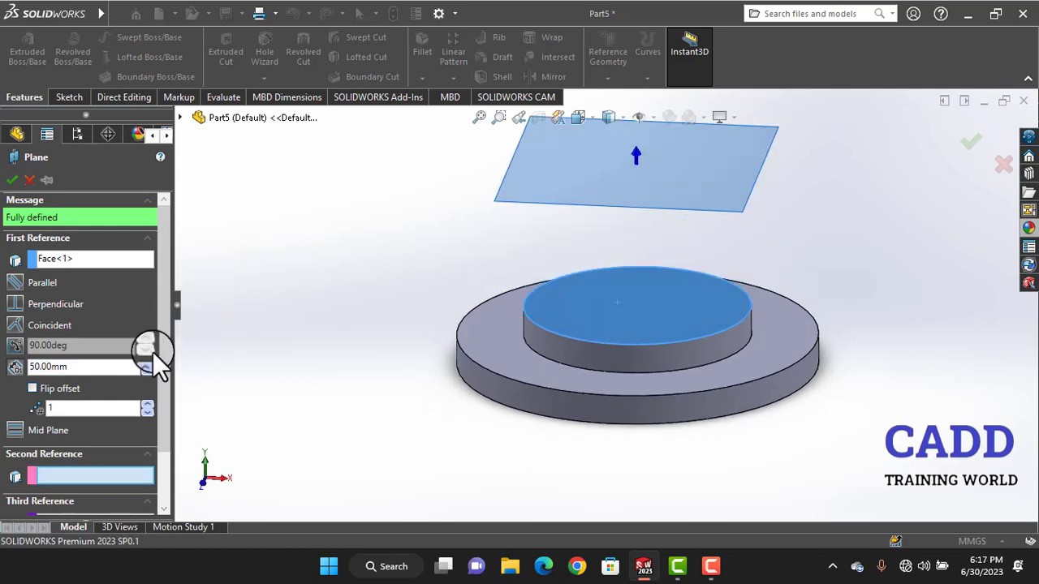
click(14, 180)
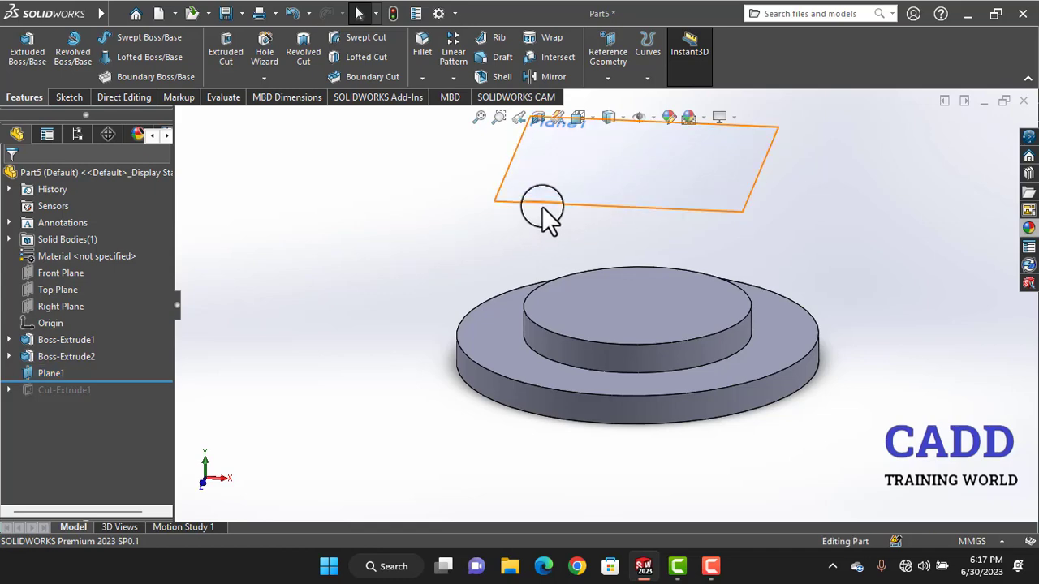
Step: Sketch a circle centred on the origin on the offset plane, smaller than the boss below, and exit the sketch
click(542, 205)
click(604, 160)
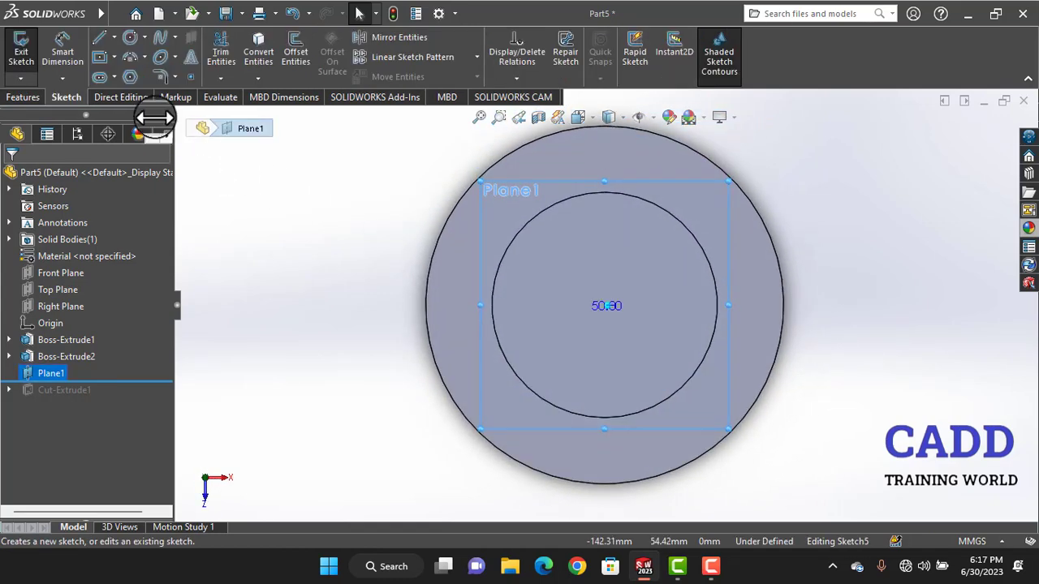
click(129, 37)
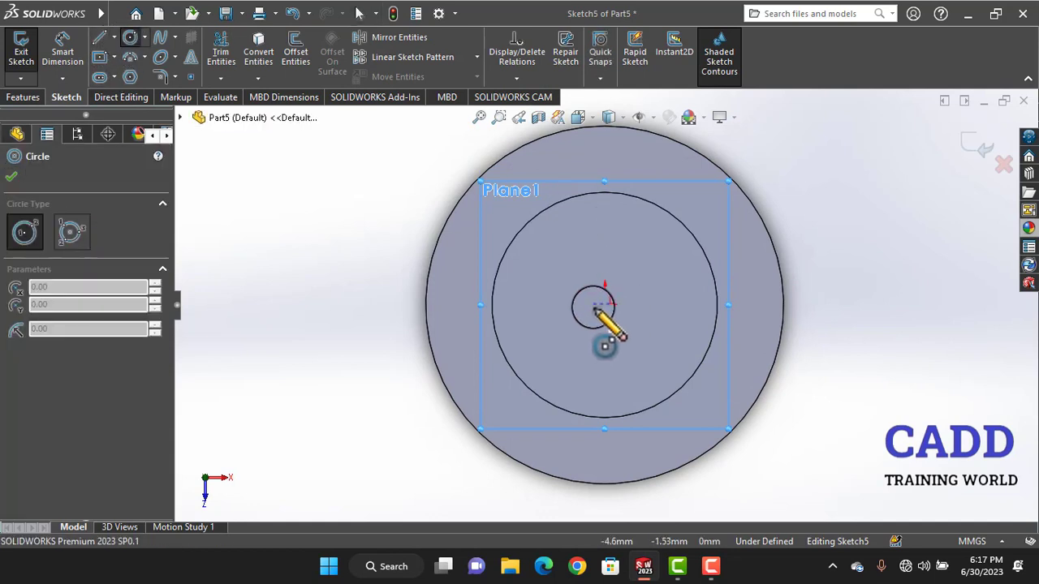
click(604, 305)
click(581, 387)
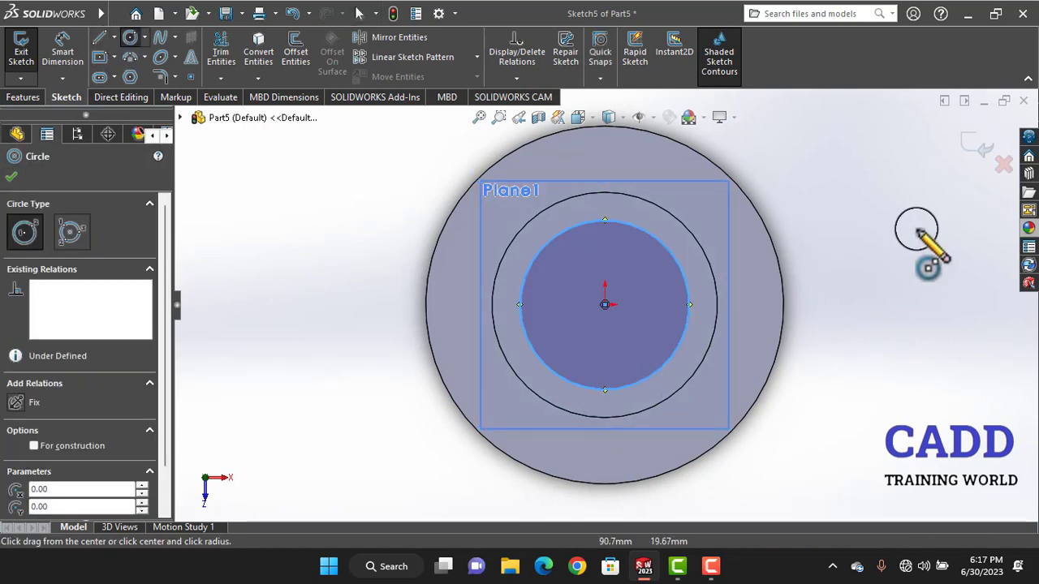
click(976, 145)
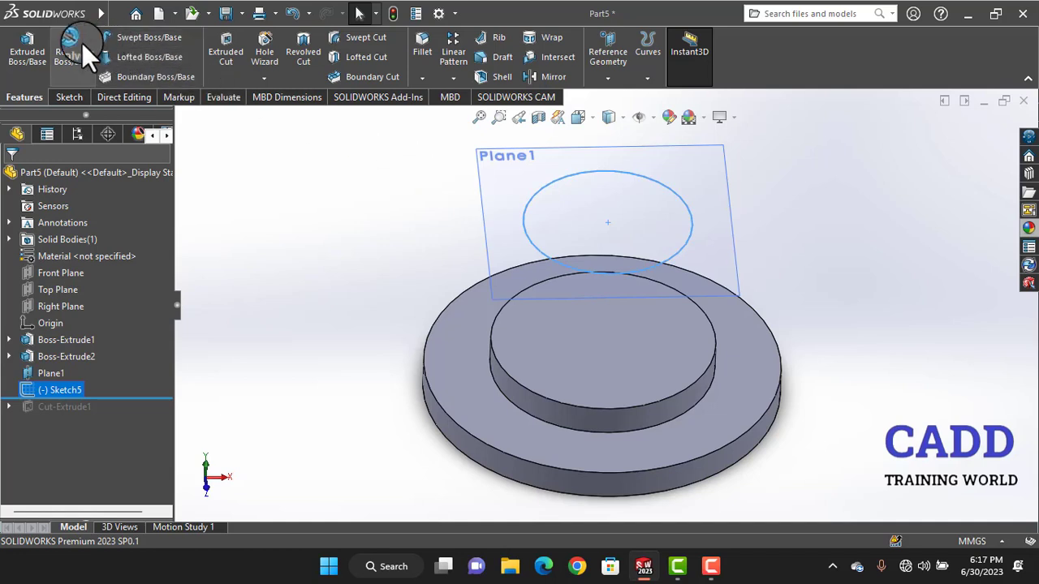
Step: Extrude the circle on the offset plane upward 10 mm blind with Merge result on
click(24, 55)
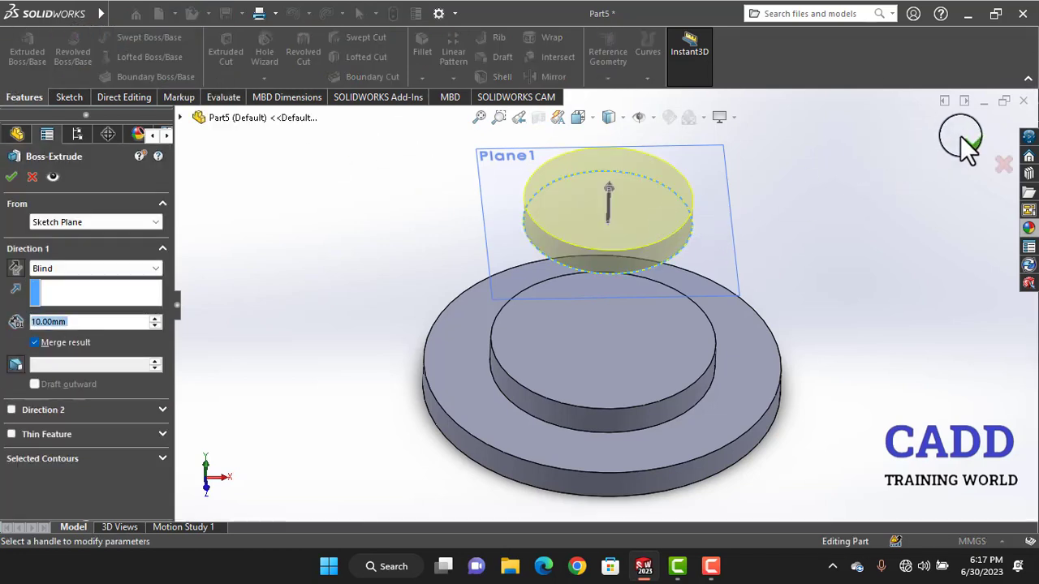
click(971, 143)
middle_drag(881, 228, 844, 195)
Step: Hide the offset reference plane running through the upper disc
click(722, 203)
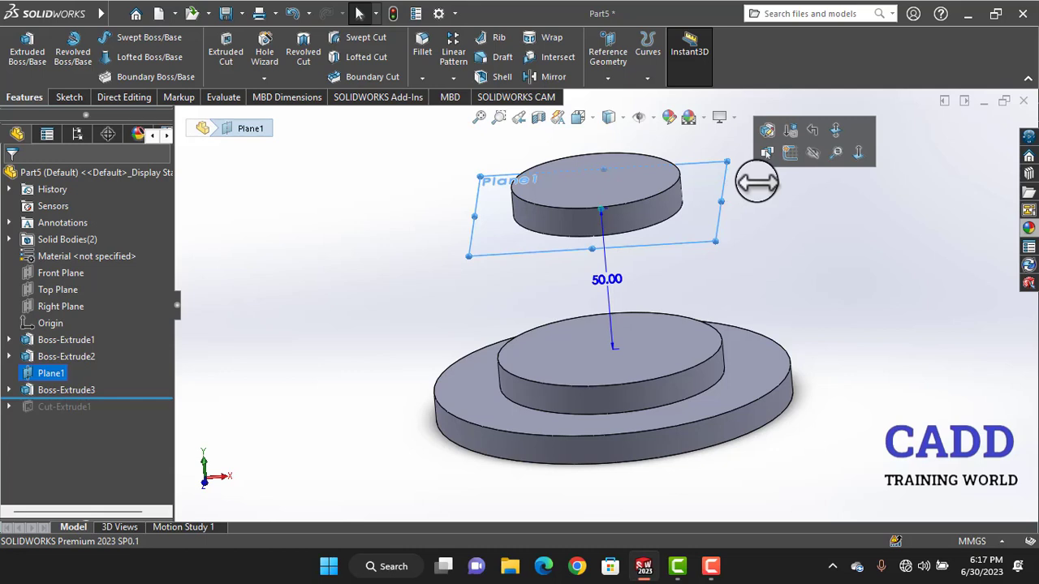
click(789, 196)
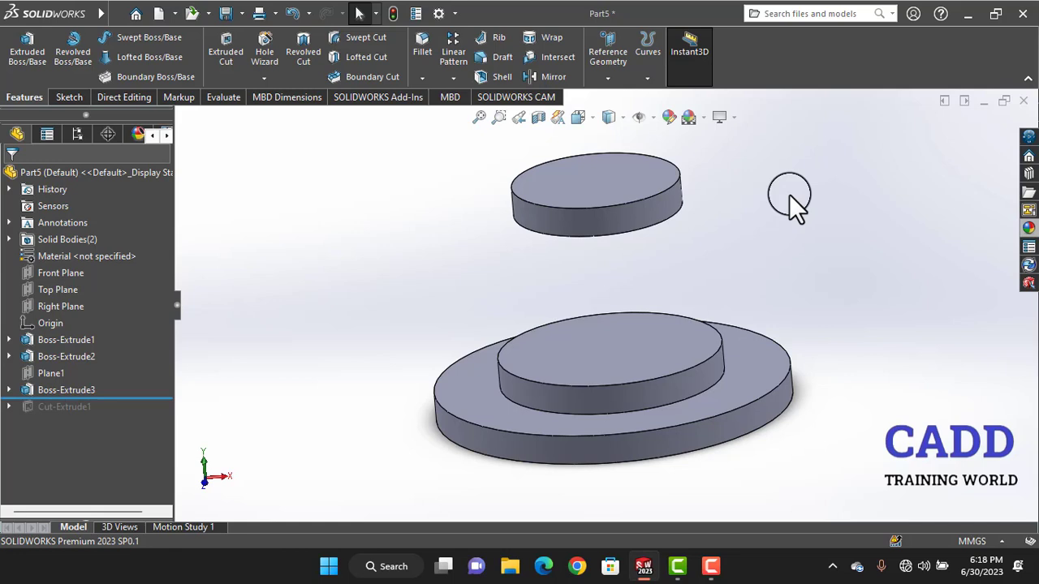
middle_drag(791, 201, 799, 212)
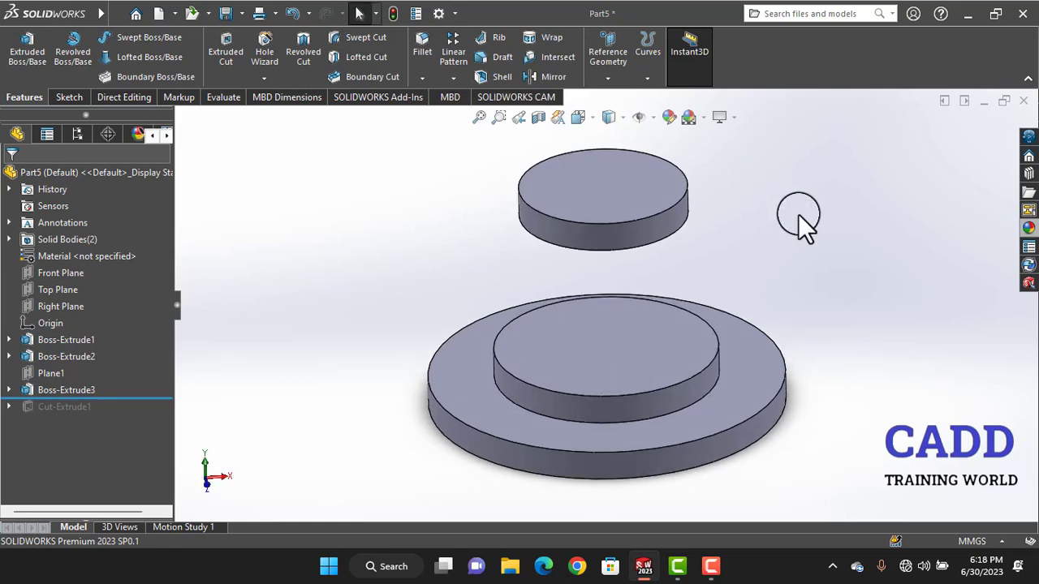
Step: Create a reference axis at the intersection of the Front Plane and Right Plane using the Two Planes option
click(621, 73)
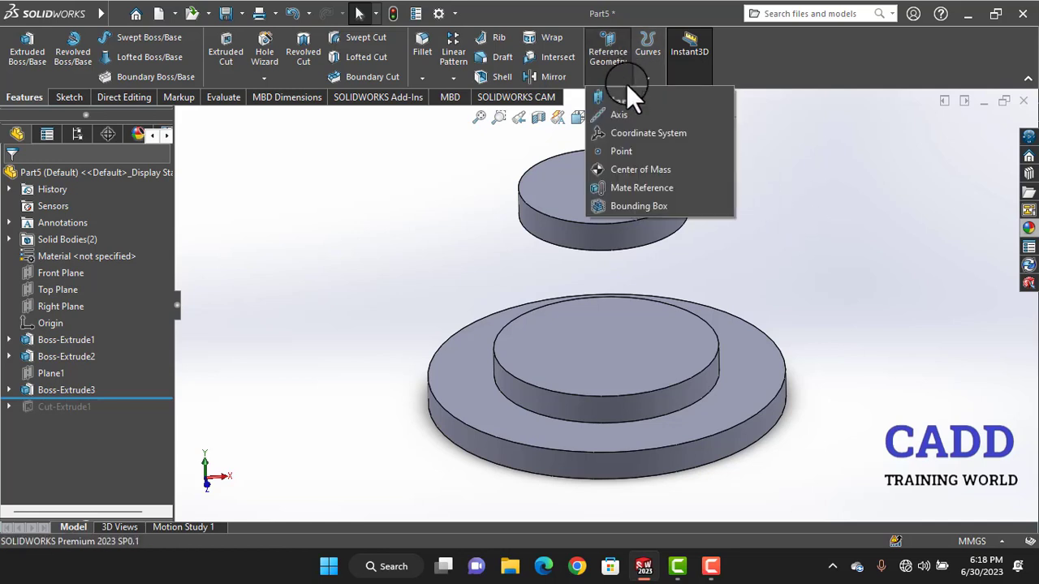
click(829, 233)
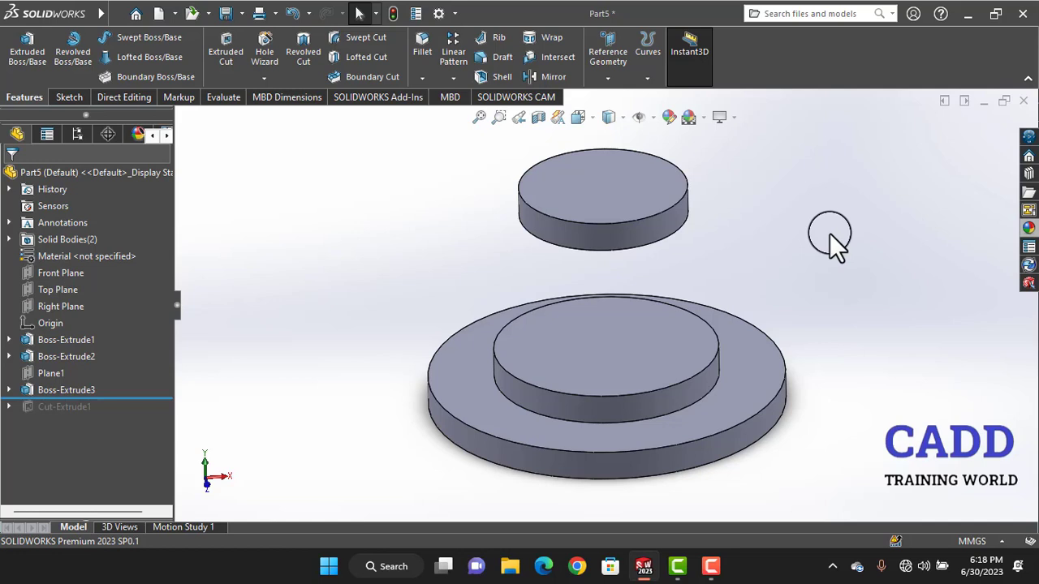
click(71, 277)
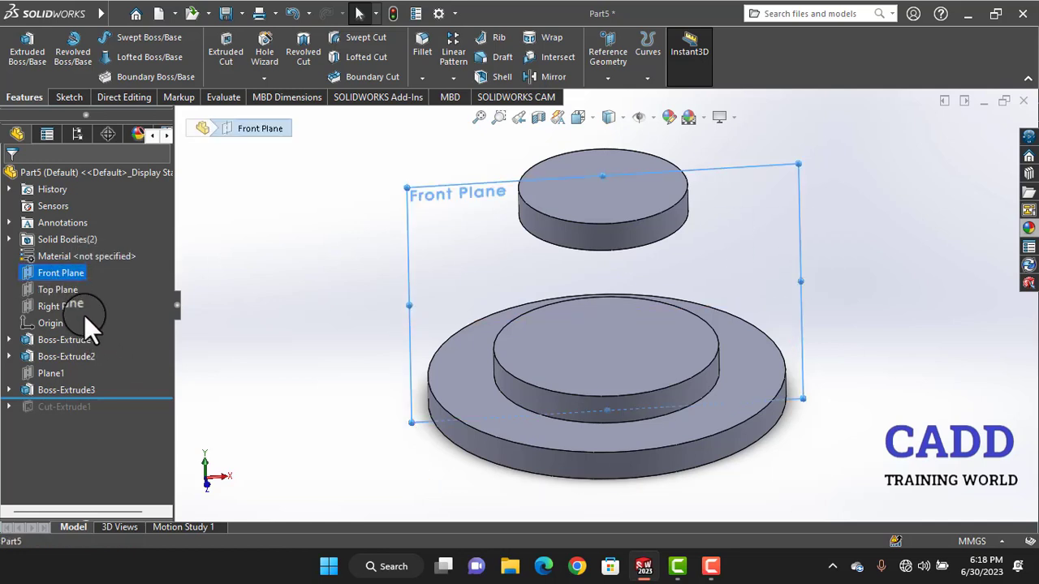
ctrl+click(78, 308)
middle_drag(429, 313, 782, 280)
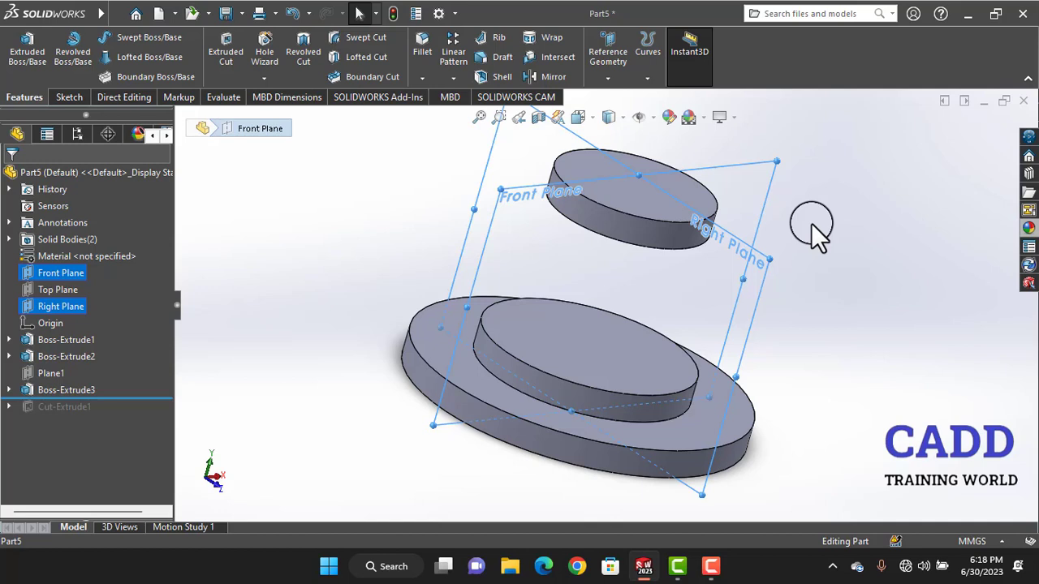
click(617, 79)
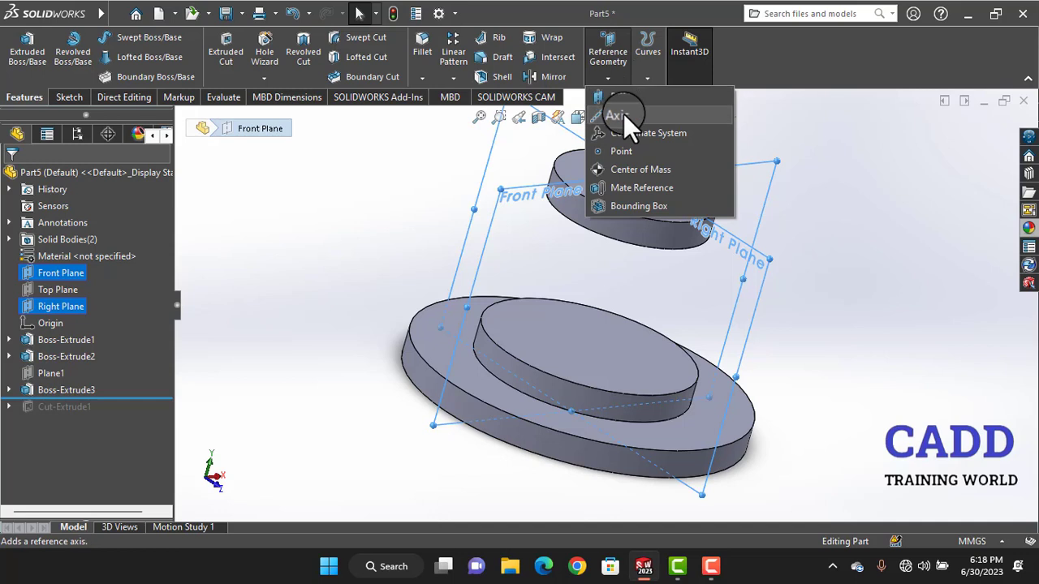
click(621, 114)
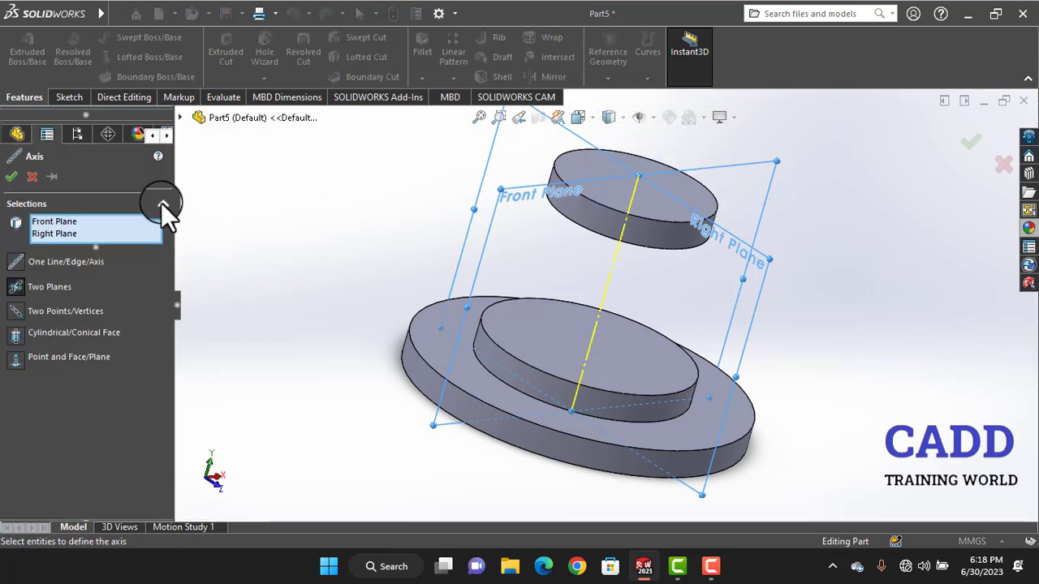
click(12, 176)
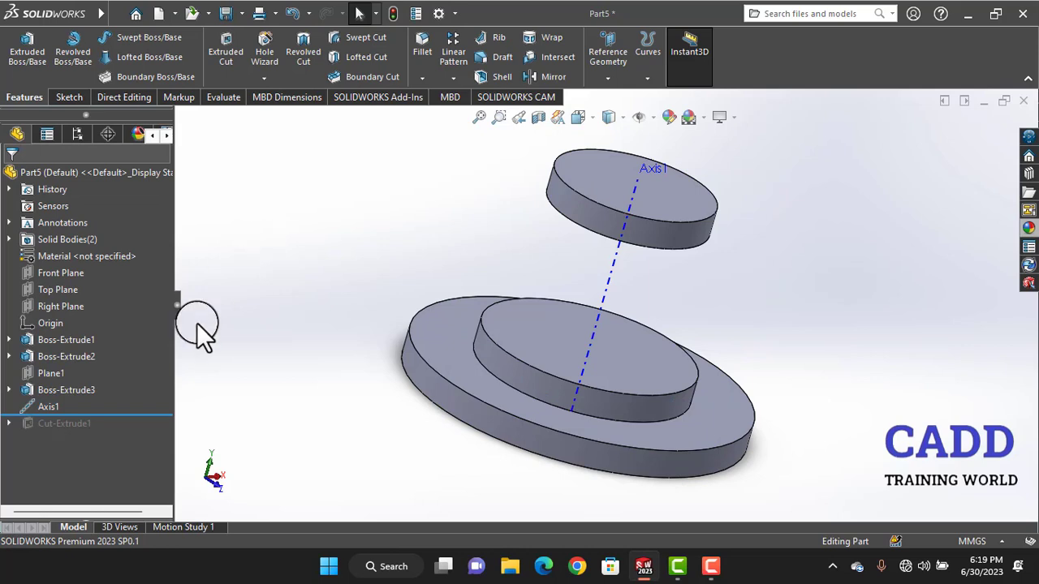
Step: Roll the feature history forward past Cut-Extrude1 to restore the hole in the base disc
drag(130, 412, 136, 431)
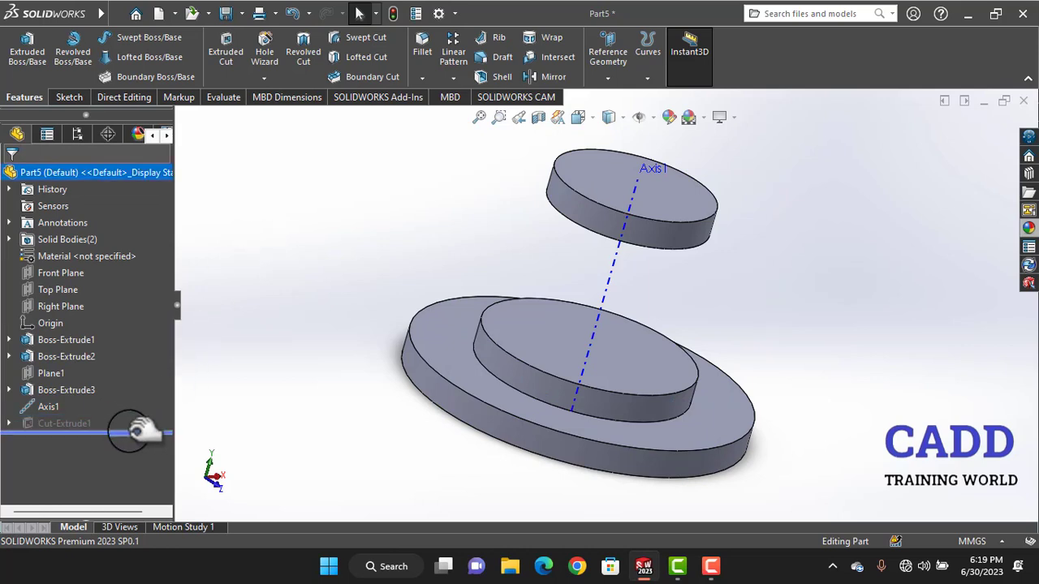
middle_drag(223, 255, 245, 289)
scroll(733, 368, down, 3)
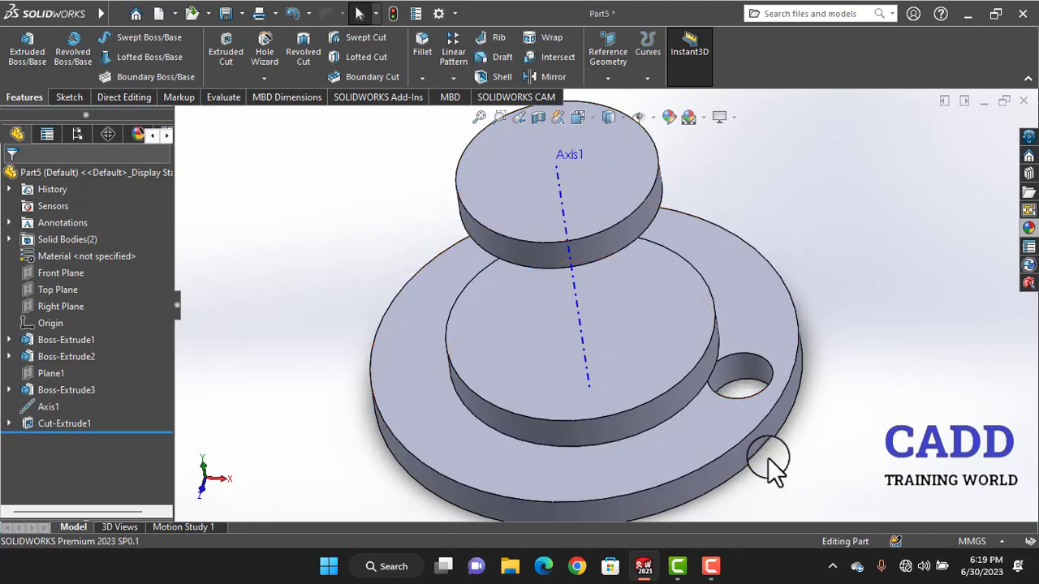
middle_drag(769, 463, 797, 344)
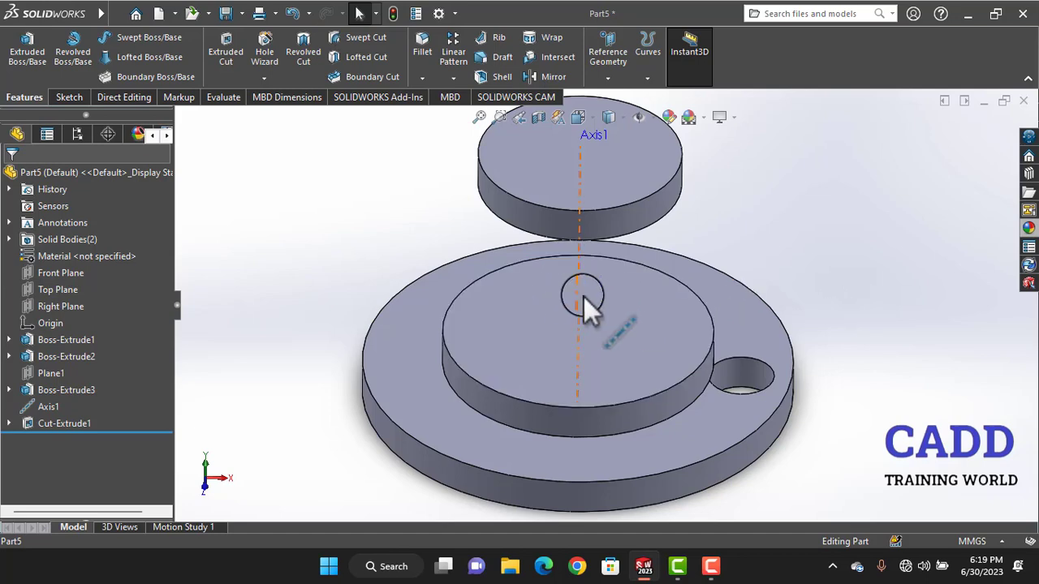
click(580, 294)
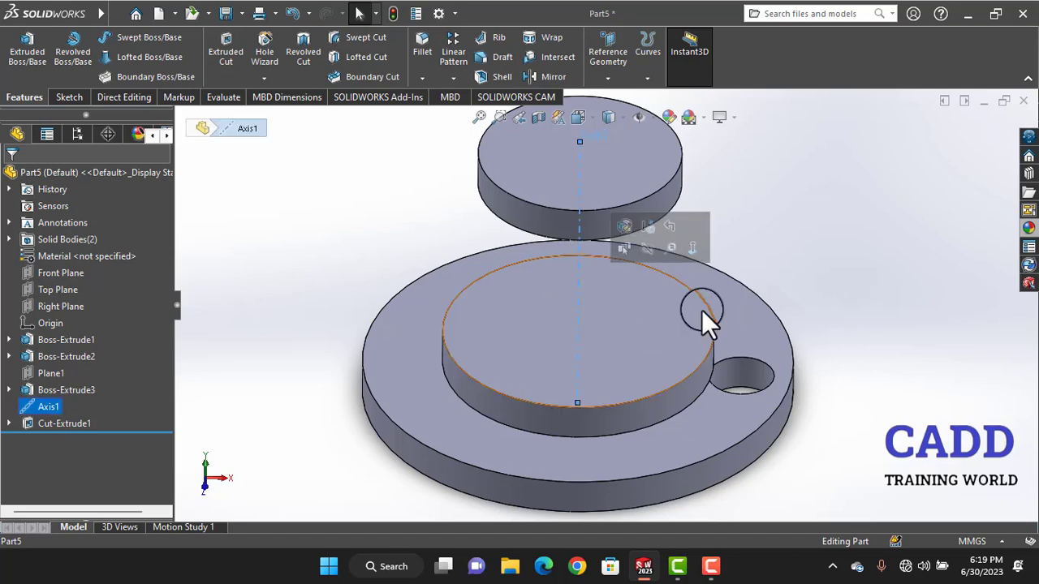
click(825, 235)
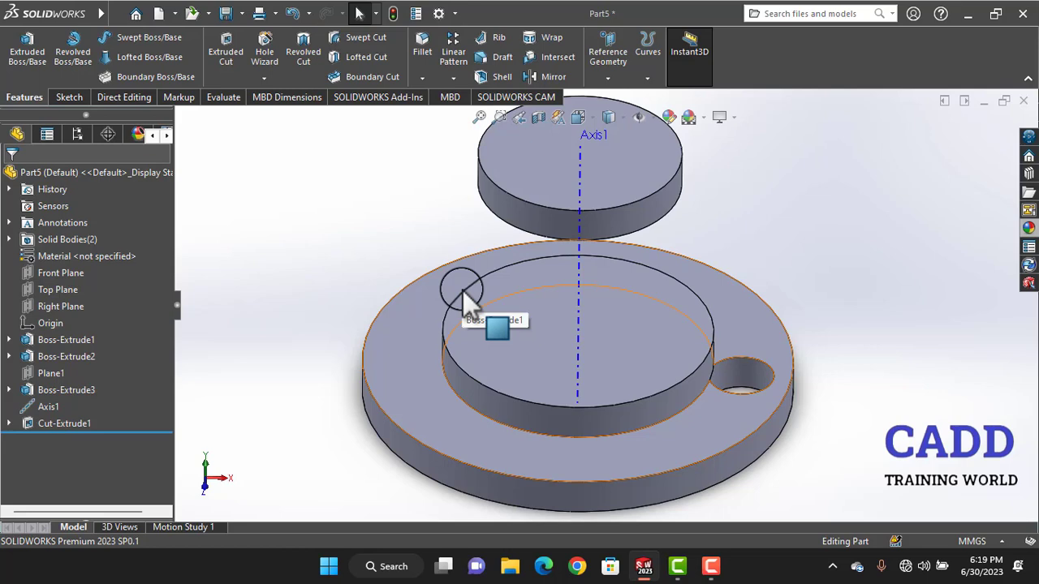
mouse_move(827, 232)
middle_down()
mouse_move(799, 230)
mouse_move(810, 230)
middle_up()
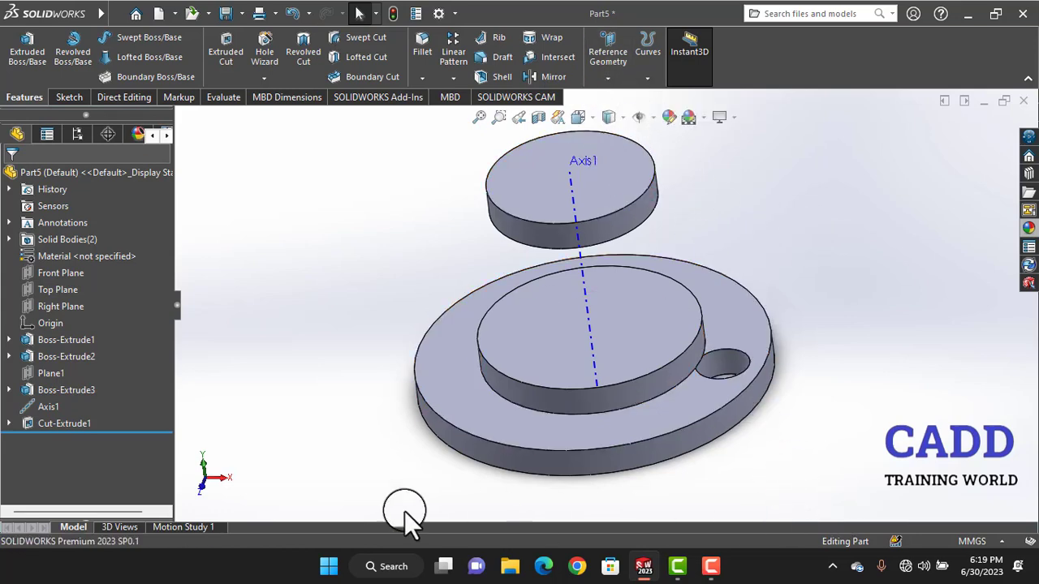
Step: Circular-pattern the base disc's hole about the central reference axis with 7 equally spaced instances over 360 degrees
click(465, 76)
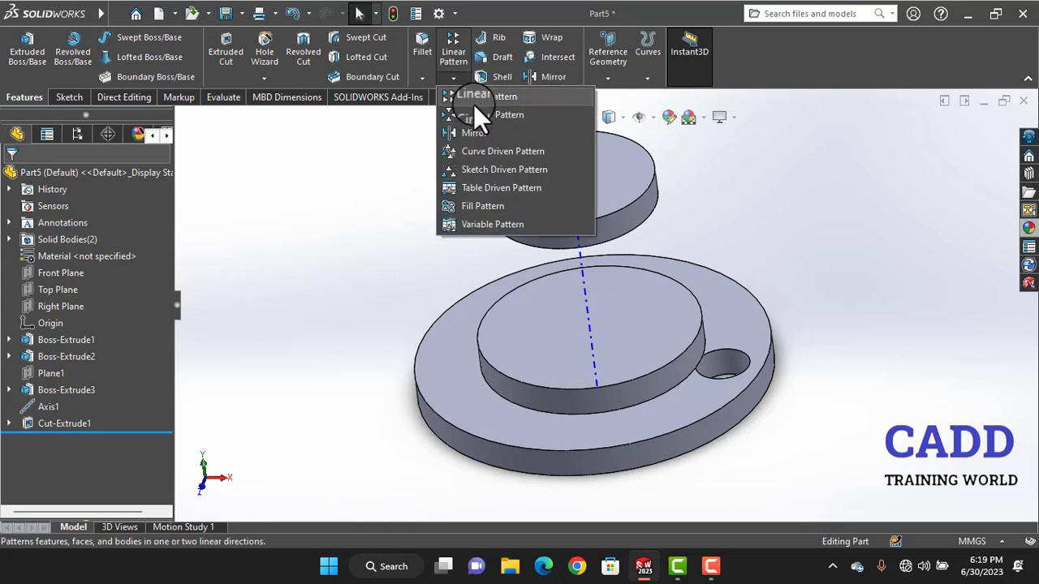
click(474, 114)
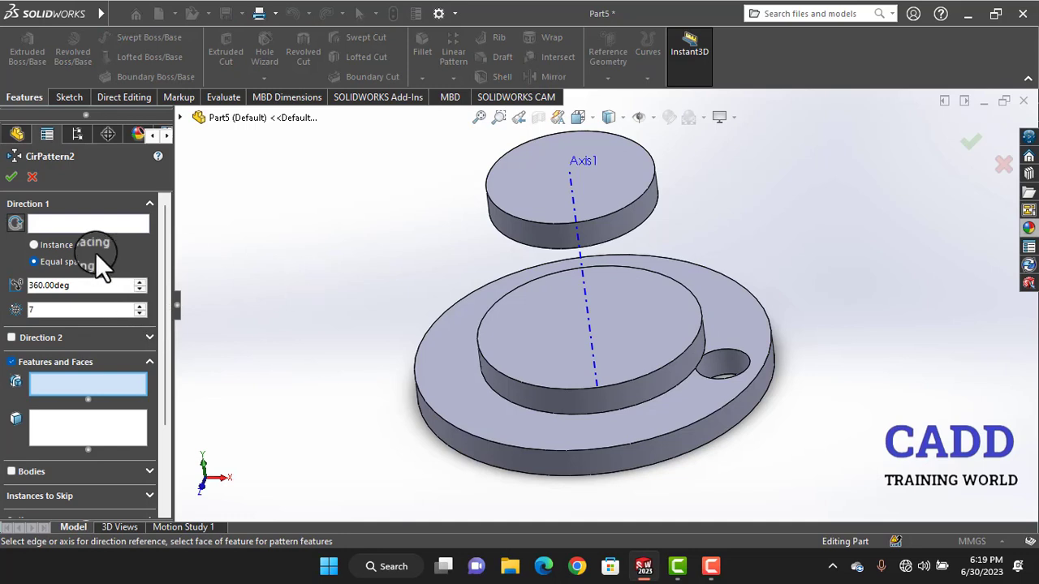
click(52, 220)
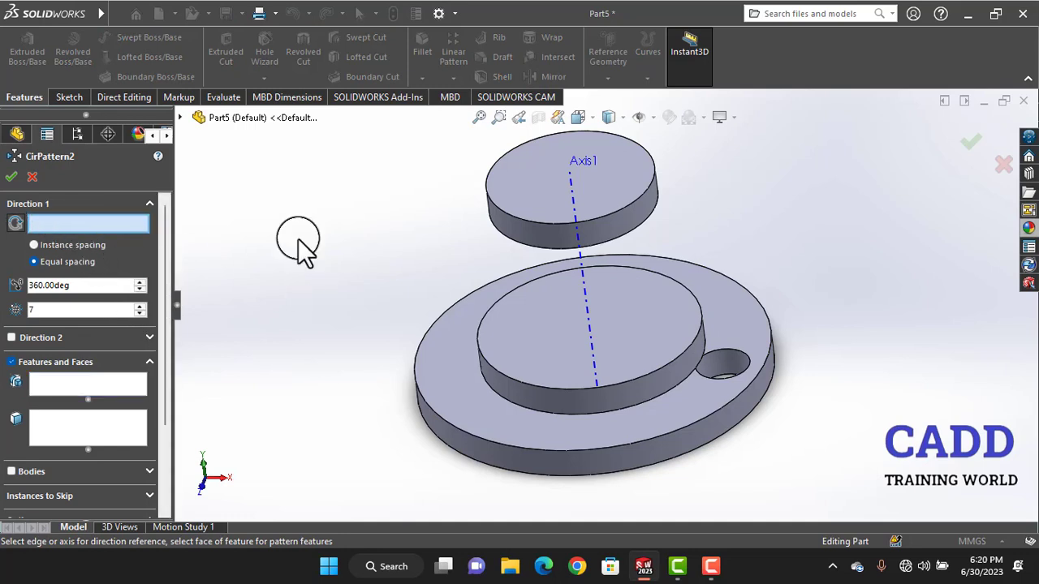
click(585, 290)
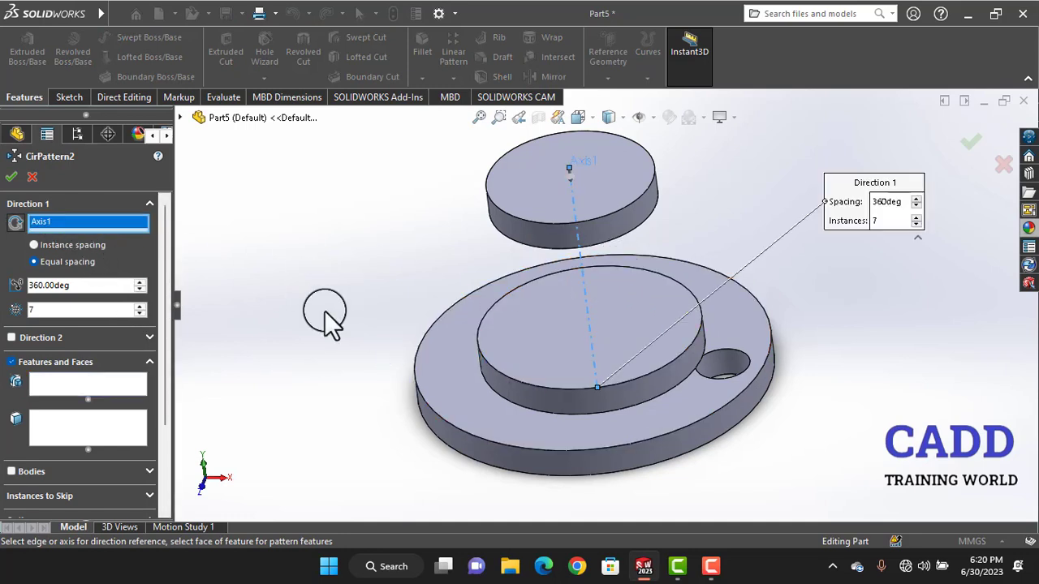
click(116, 385)
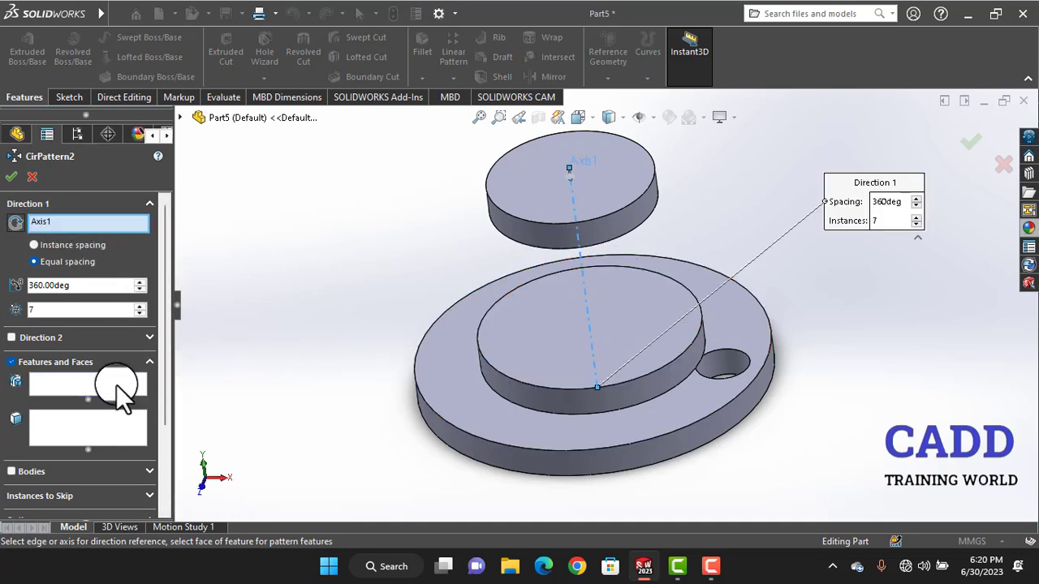
click(725, 359)
click(971, 142)
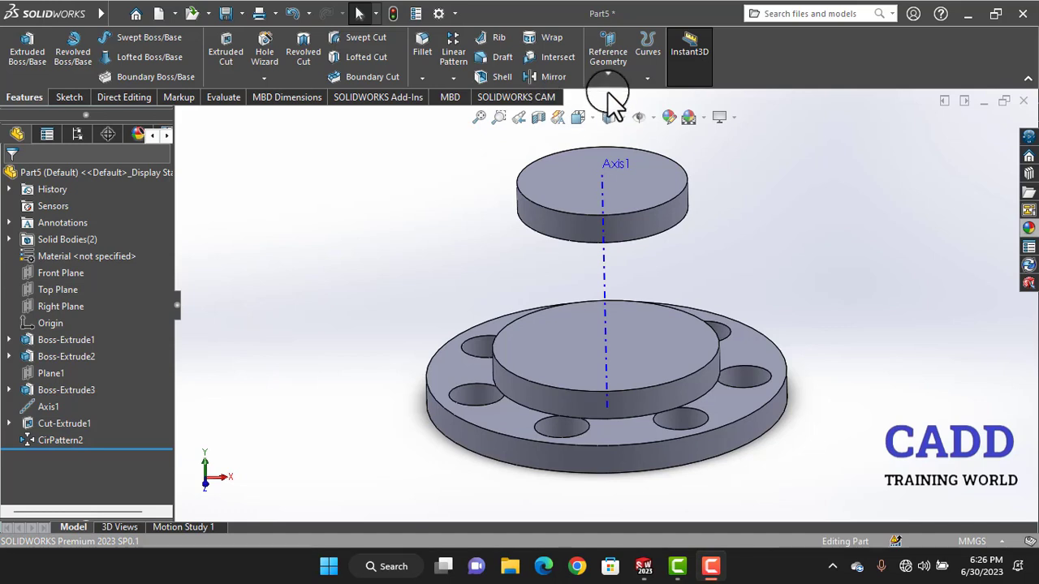
Step: Create an Arc Center reference point from the upper circular edge of the floating disc
click(607, 78)
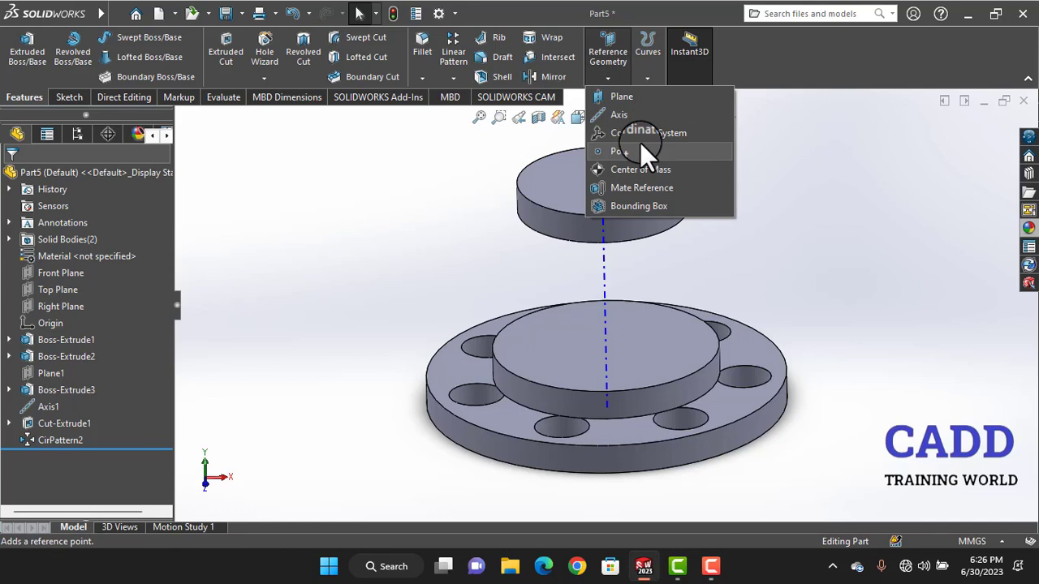
click(639, 148)
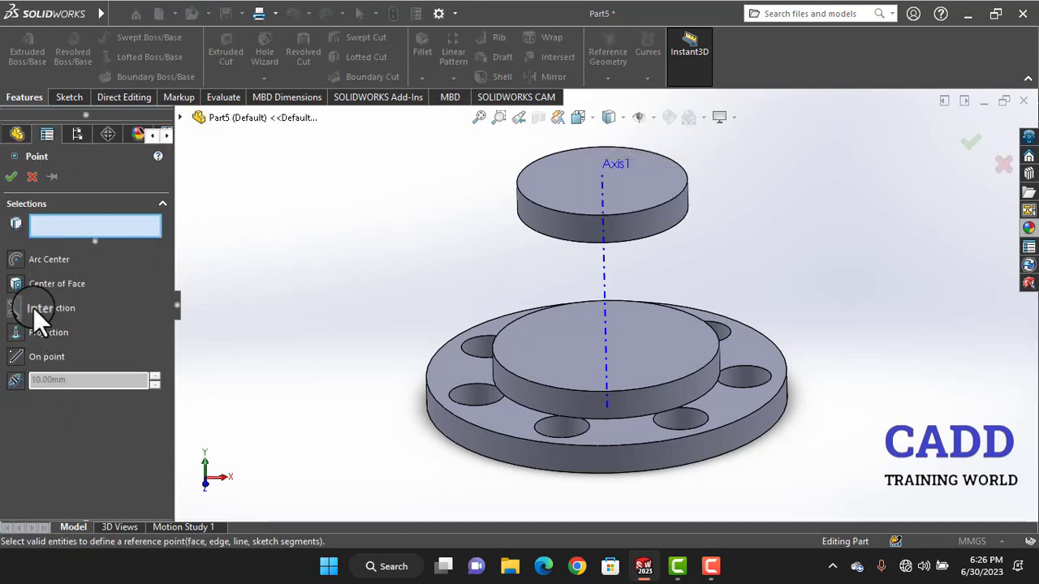
click(650, 207)
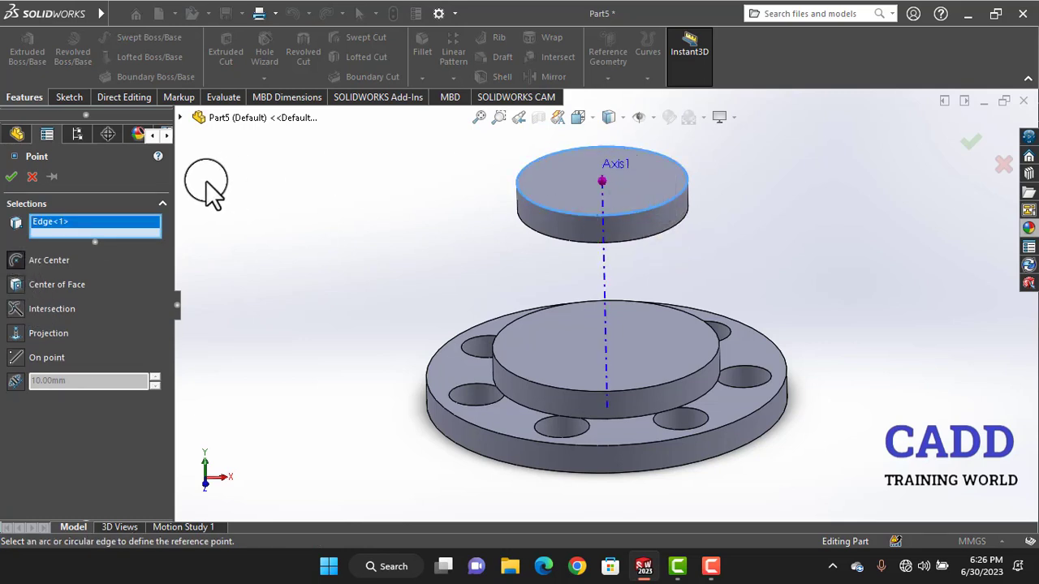
click(11, 175)
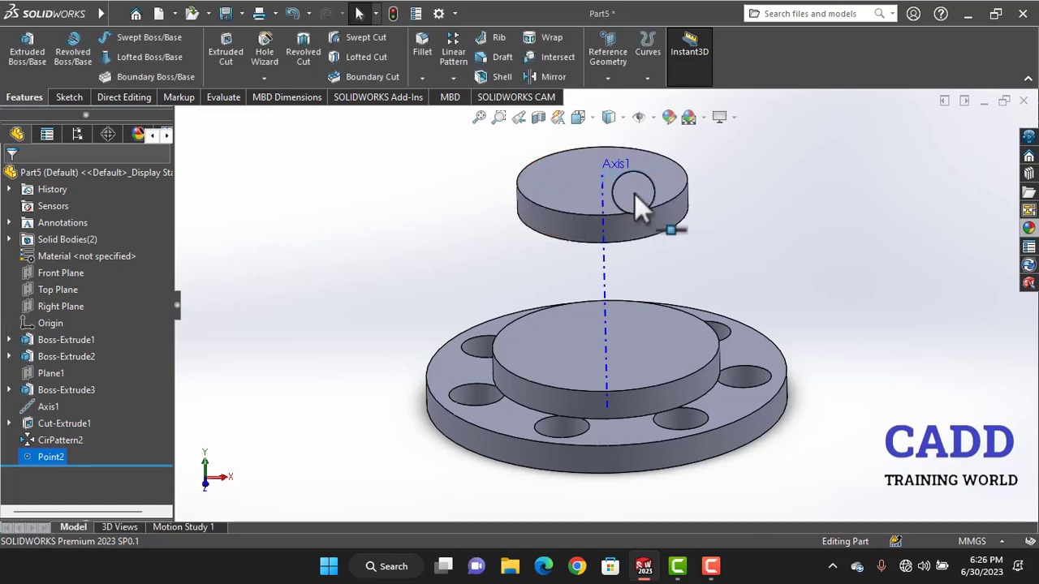